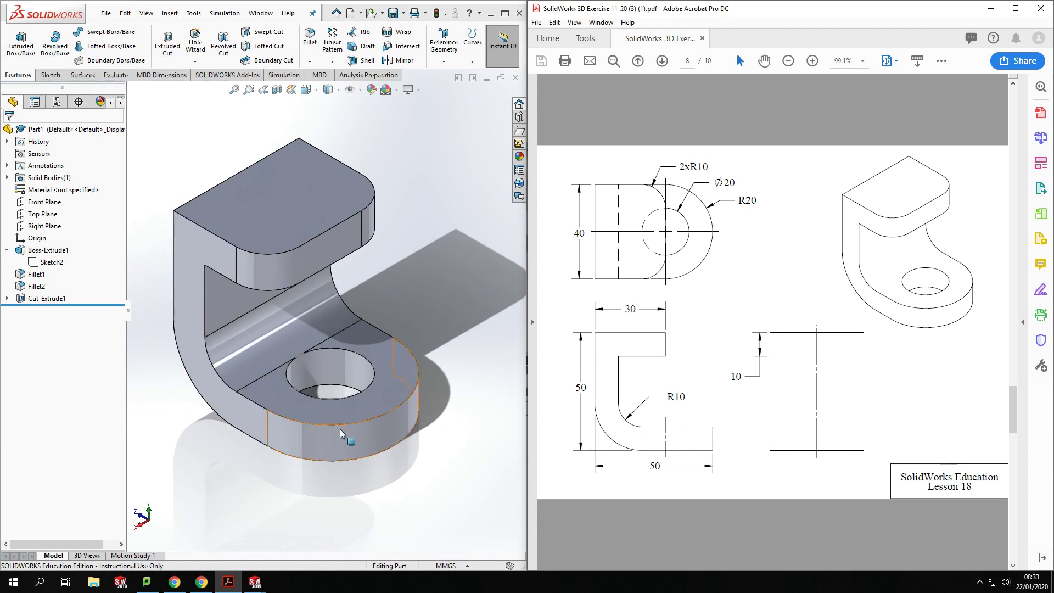
Switch to the empty Part2 document and maximize its window.
{"action": "mouse_move", "coordinate": [255, 582]}
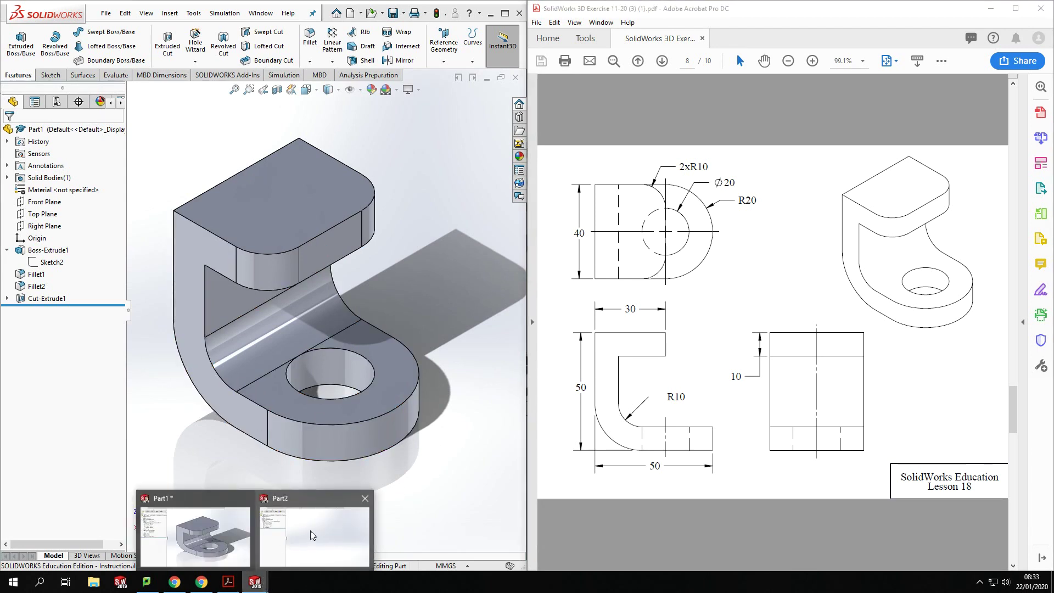
{"action": "left_click", "coordinate": [265, 536]}
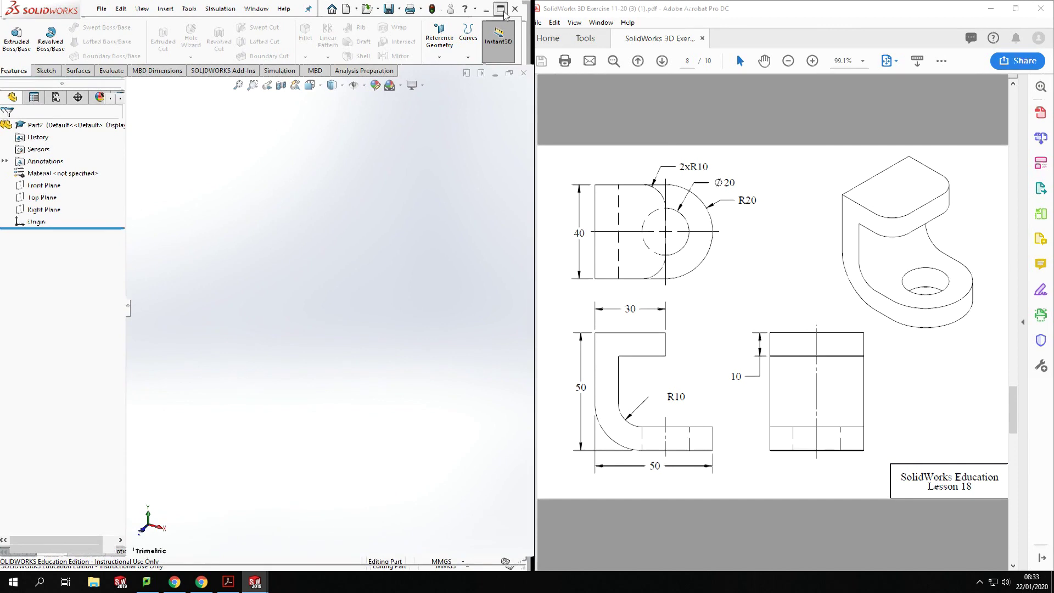
{"action": "left_click", "coordinate": [504, 13]}
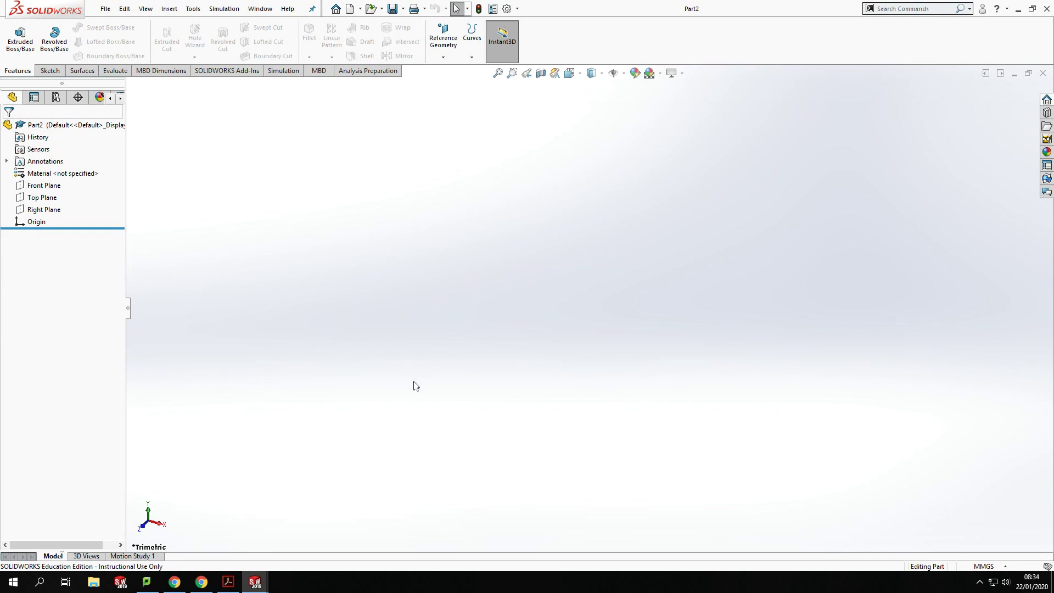
On the Right Plane, sketch a closed C-shaped profile from the origin, about 55 mm tall, with a 46 mm upper arm and longer lower arm.
{"action": "left_click", "coordinate": [43, 210]}
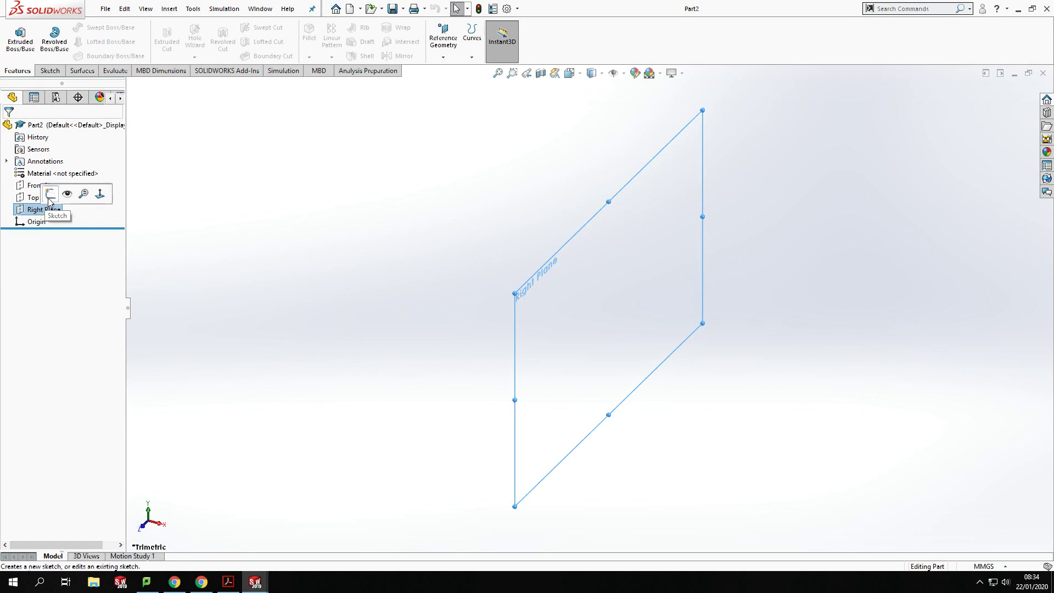
{"action": "left_click", "coordinate": [50, 195]}
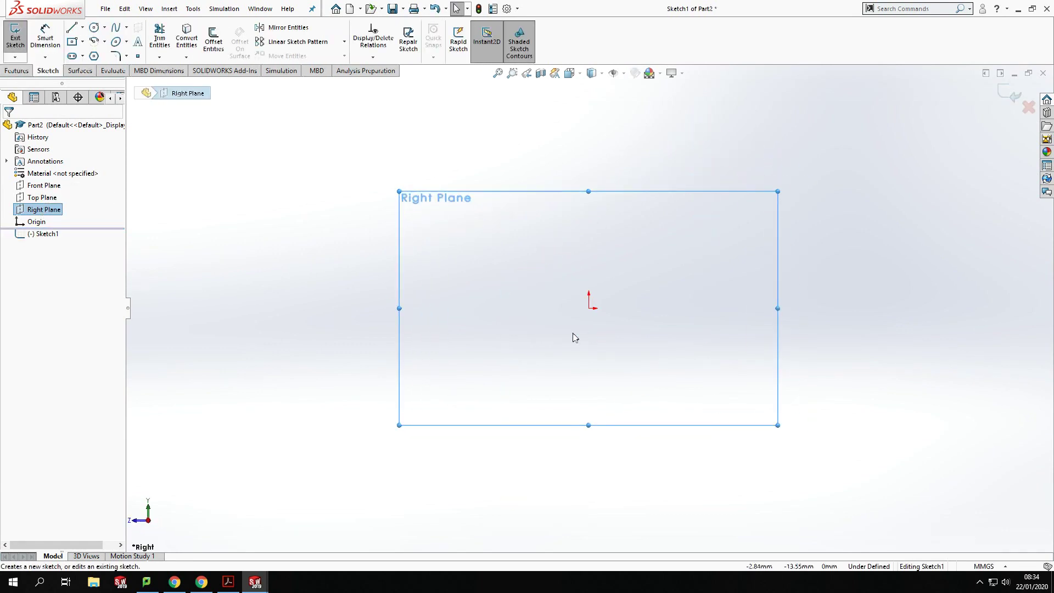
{"action": "left_click", "coordinate": [74, 29]}
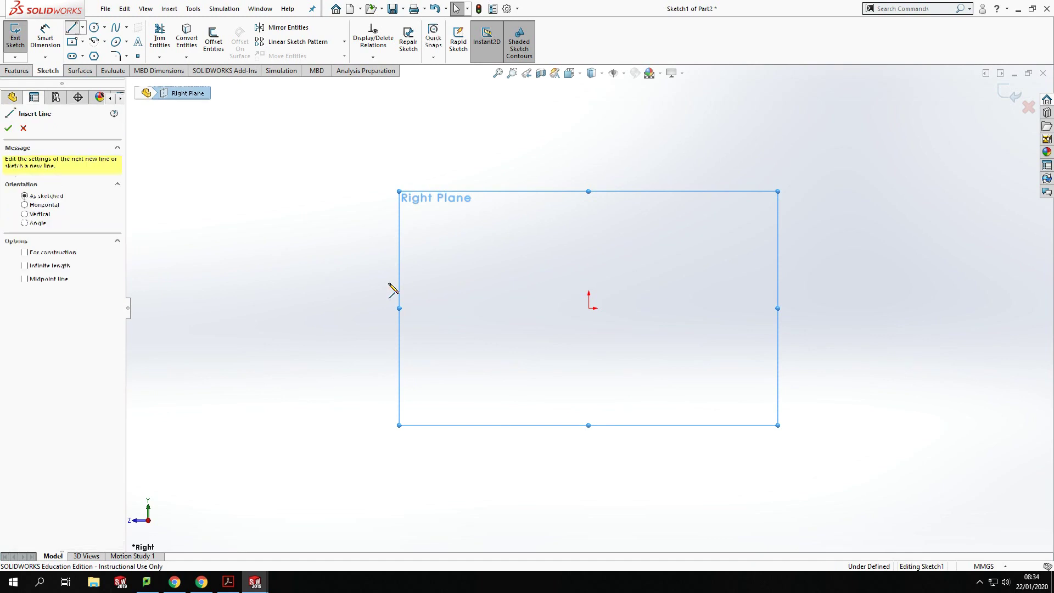
{"action": "left_click", "coordinate": [588, 307]}
{"action": "left_click", "coordinate": [687, 308]}
{"action": "left_click", "coordinate": [686, 332]}
{"action": "left_click", "coordinate": [610, 332]}
{"action": "left_click", "coordinate": [610, 399]}
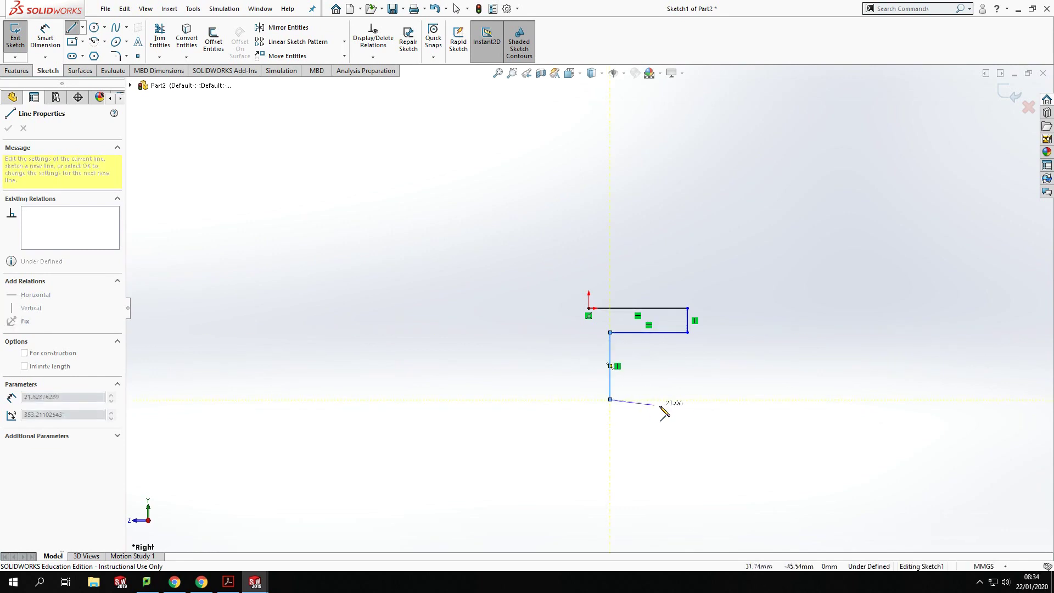
{"action": "left_click", "coordinate": [721, 399]}
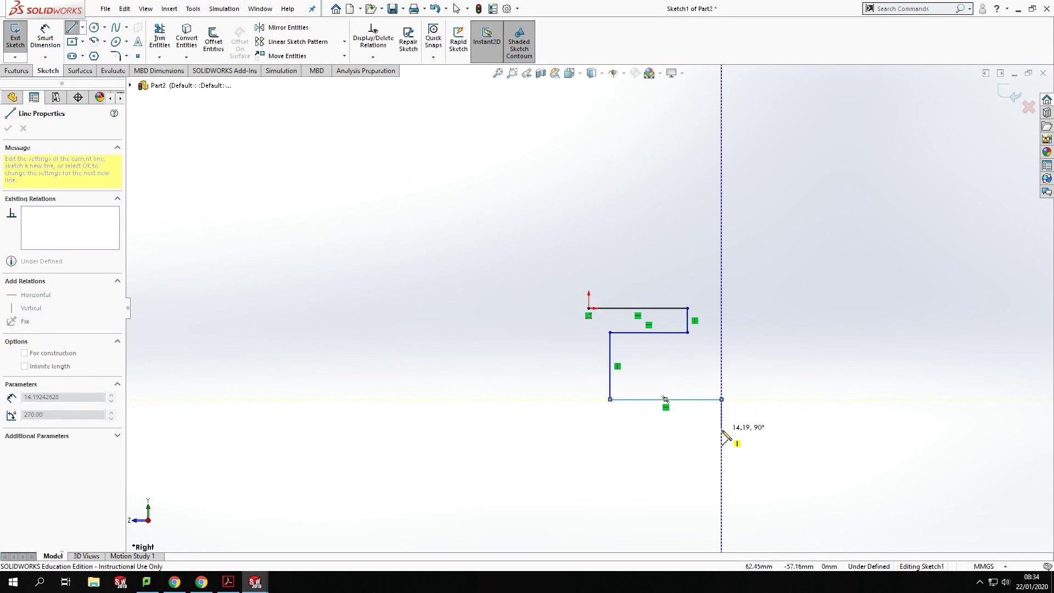
{"action": "left_click", "coordinate": [721, 424]}
{"action": "left_click", "coordinate": [588, 425]}
{"action": "left_click", "coordinate": [589, 308]}
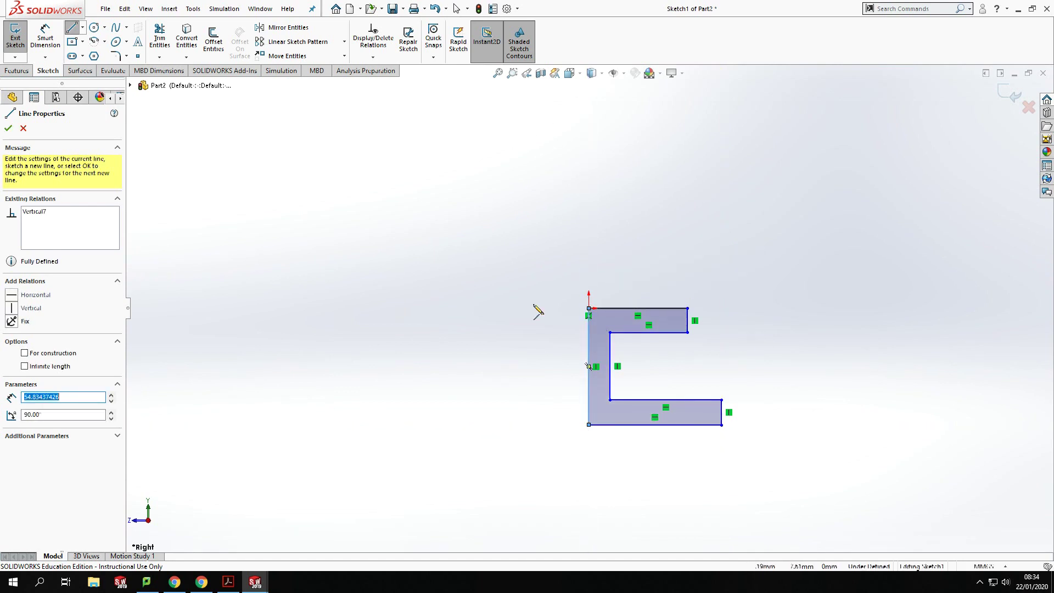
{"action": "key", "text": "Escape"}
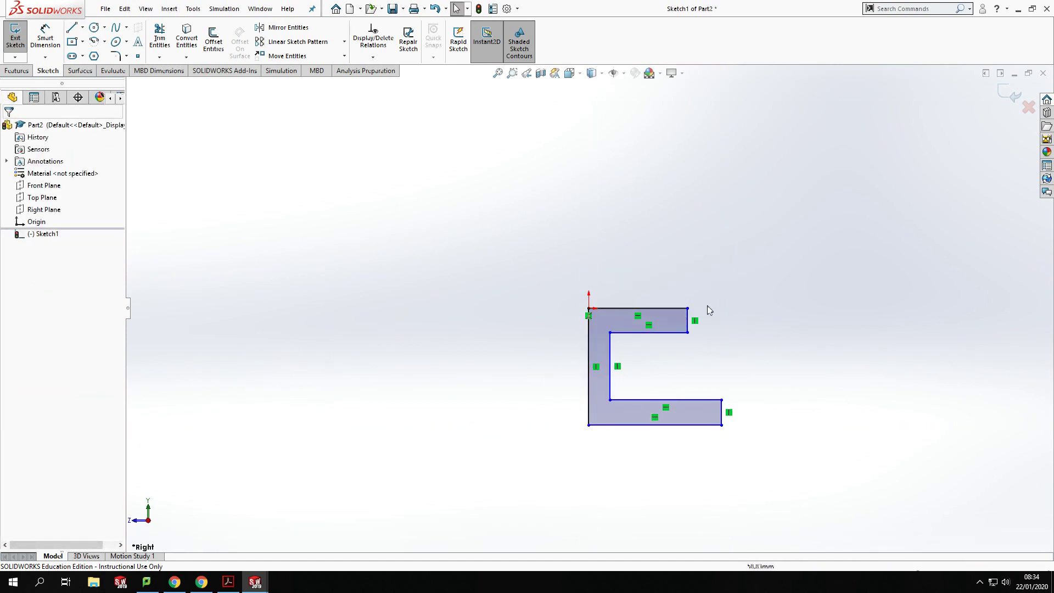
Dimension the profile's upper arm to 30 mm long and 10 mm thick.
{"action": "left_click", "coordinate": [47, 36]}
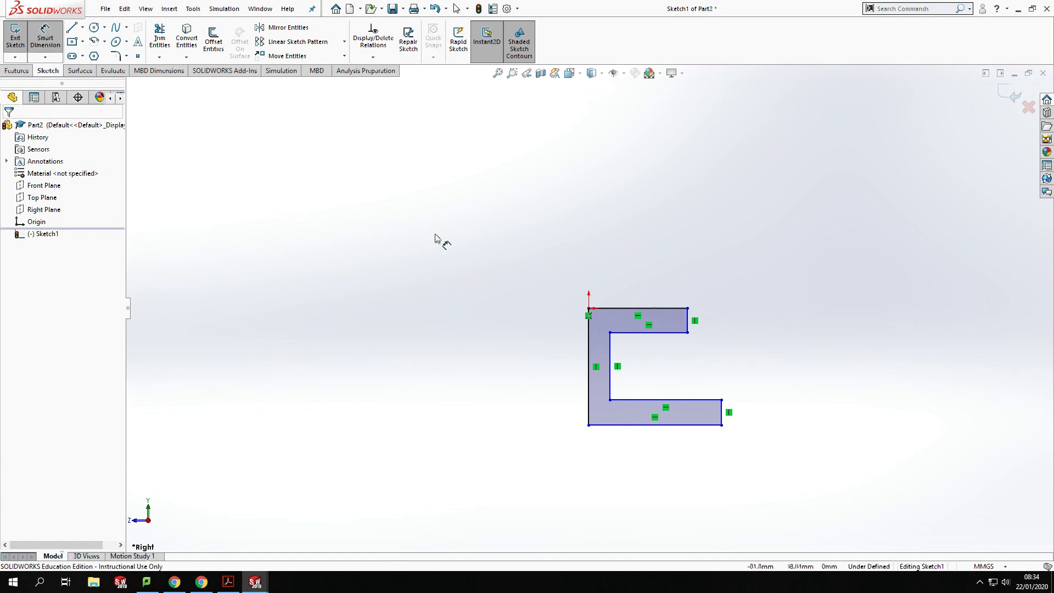
{"action": "left_click", "coordinate": [663, 309]}
{"action": "left_click", "coordinate": [654, 272]}
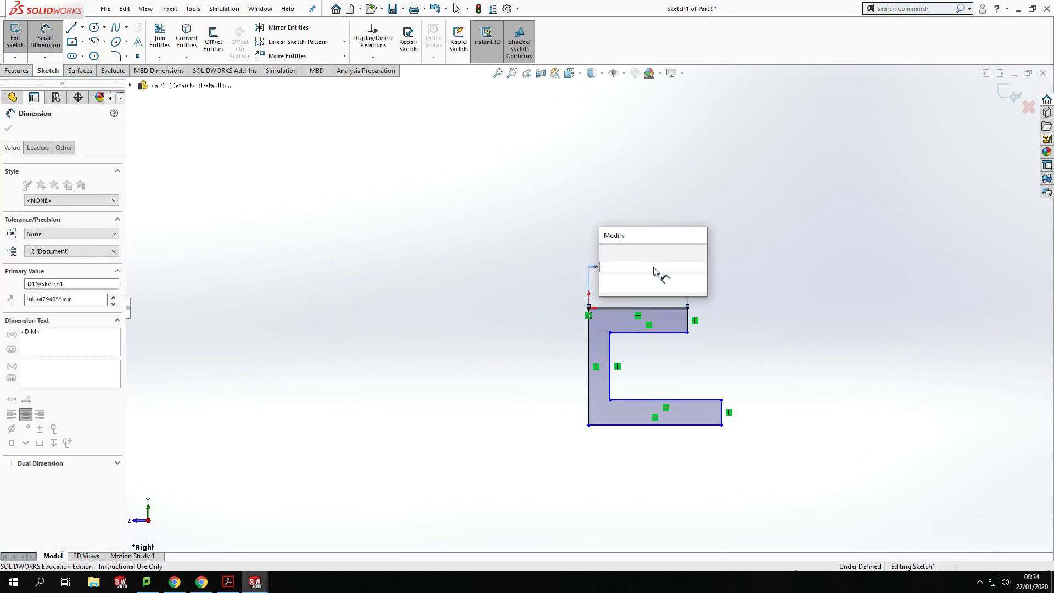
{"action": "type", "text": "30"}
{"action": "key", "text": "Return"}
{"action": "left_click", "coordinate": [688, 321]}
{"action": "left_click", "coordinate": [757, 325]}
{"action": "type", "text": "10"}
{"action": "key", "text": "Return"}
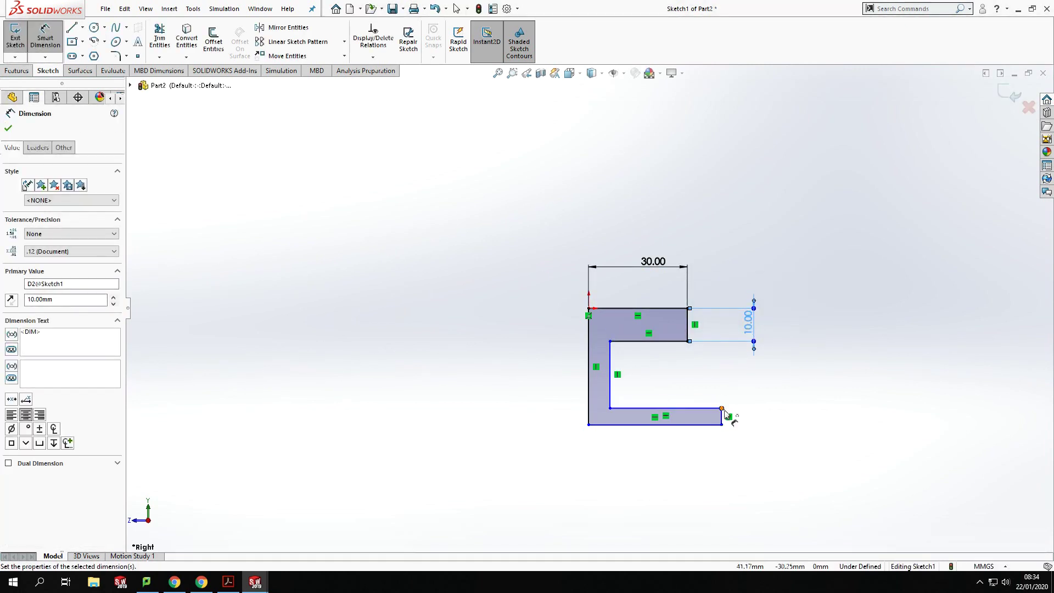
Dimension the lower arm's thickness and the vertical web's thickness to 10 mm each.
{"action": "left_click", "coordinate": [723, 418]}
{"action": "left_click", "coordinate": [796, 426]}
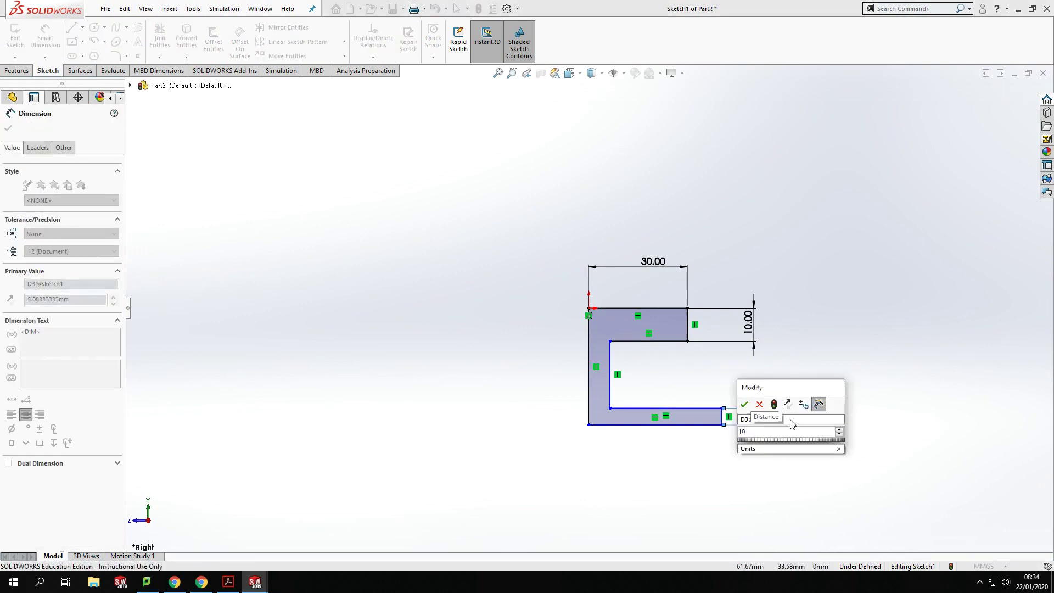
{"action": "type", "text": "10"}
{"action": "key", "text": "Return"}
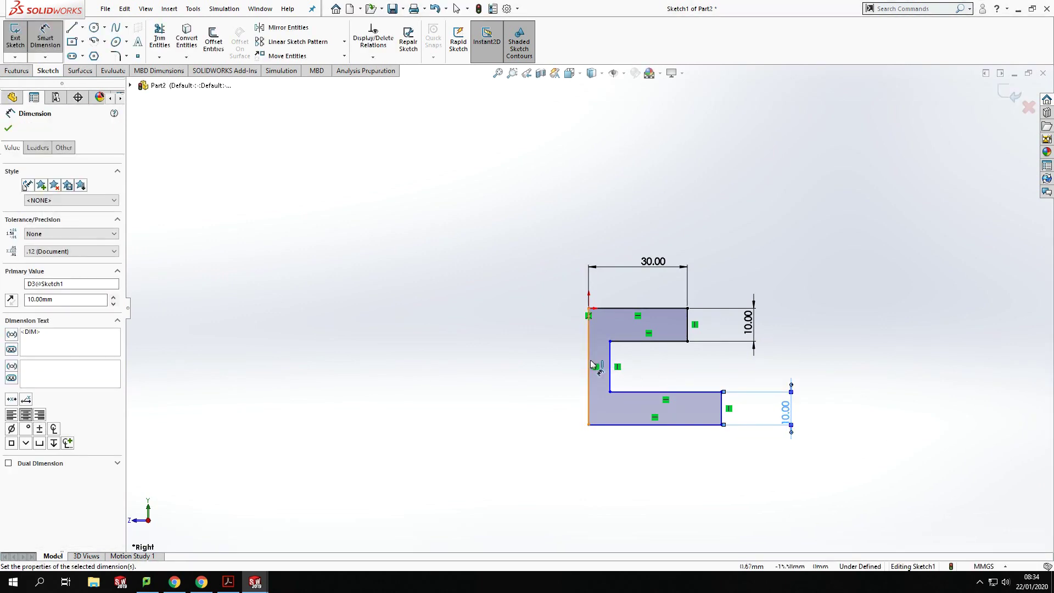
{"action": "left_click", "coordinate": [588, 365]}
{"action": "left_click", "coordinate": [610, 366]}
{"action": "left_click", "coordinate": [654, 366]}
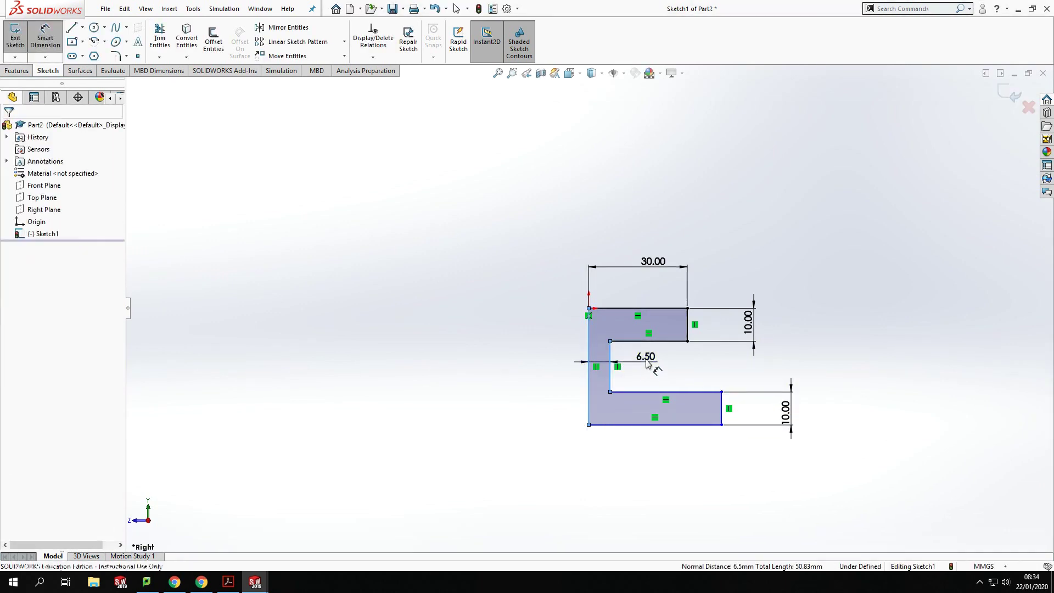
{"action": "key", "text": "Return"}
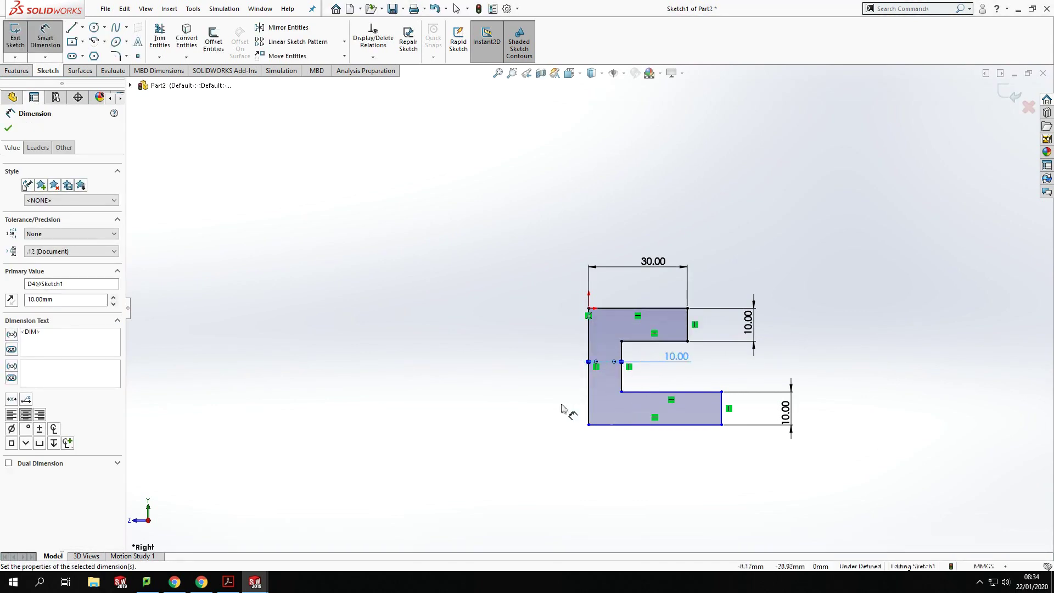
Dimension the profile's bottom edge to 50 mm and its overall height to 50 mm.
{"action": "left_click", "coordinate": [624, 425]}
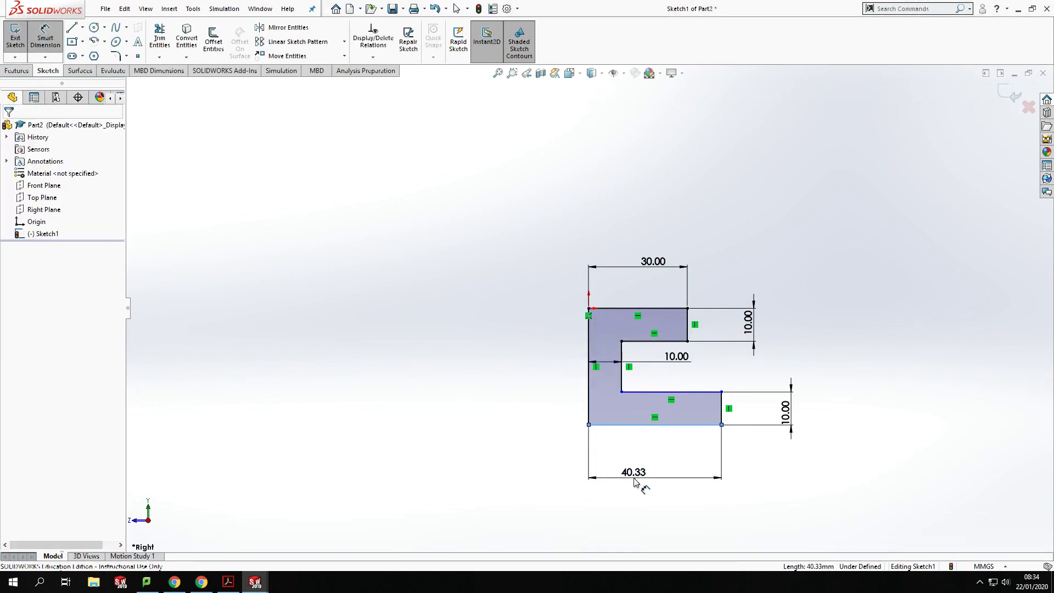
{"action": "left_click", "coordinate": [634, 478]}
{"action": "type", "text": "50"}
{"action": "key", "text": "Return"}
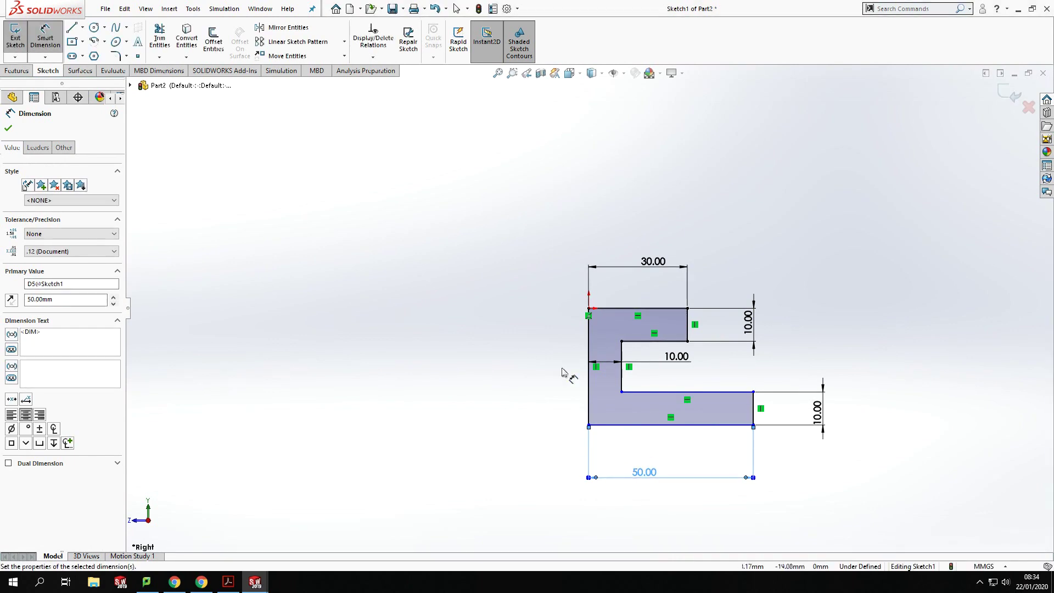
{"action": "left_click", "coordinate": [589, 391]}
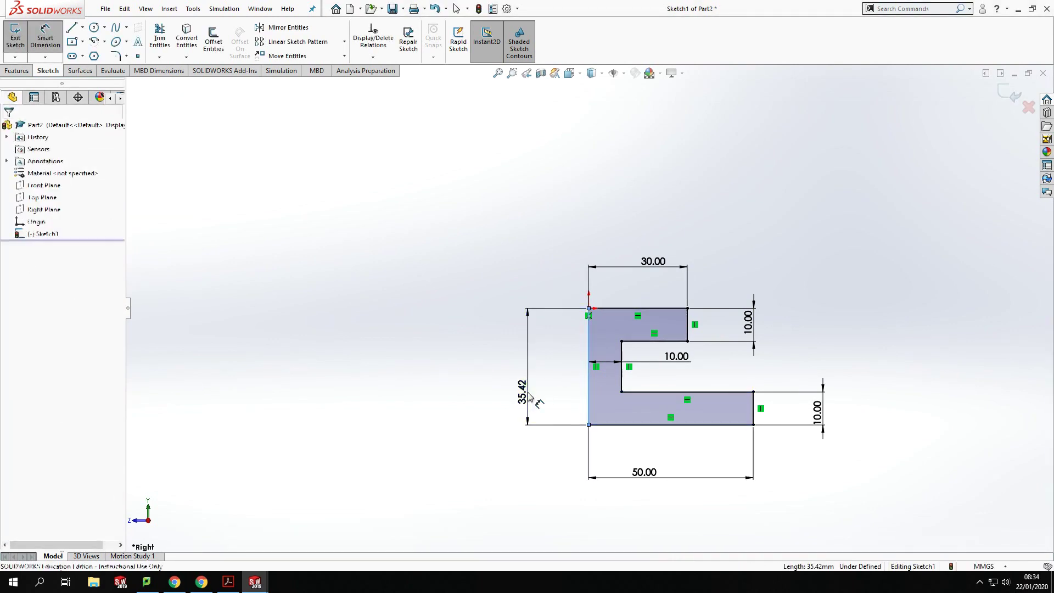
{"action": "left_click", "coordinate": [527, 396]}
{"action": "type", "text": "50"}
{"action": "key", "text": "Return"}
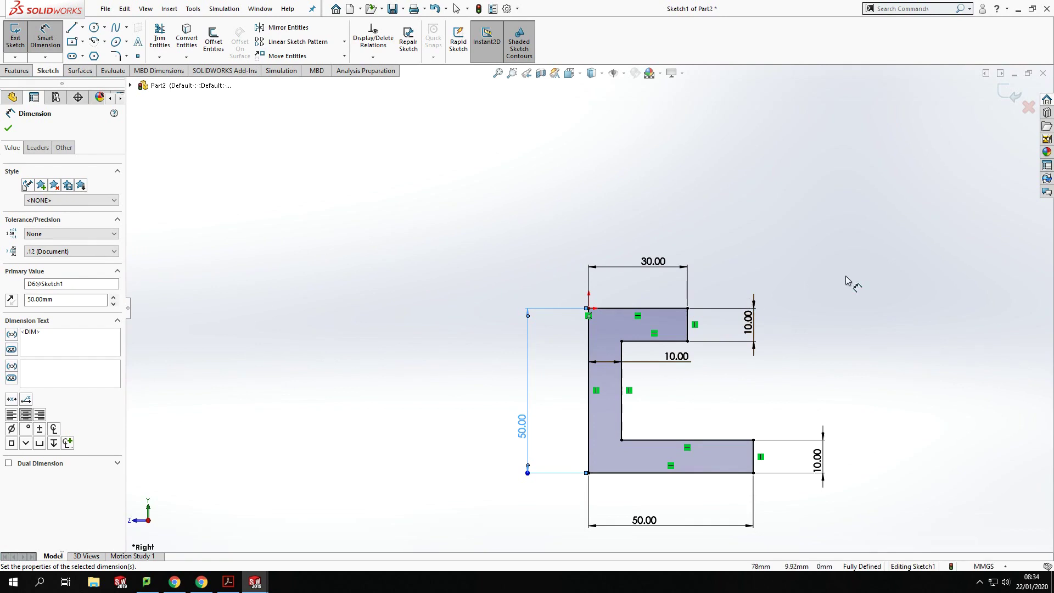
{"action": "key", "text": "Escape"}
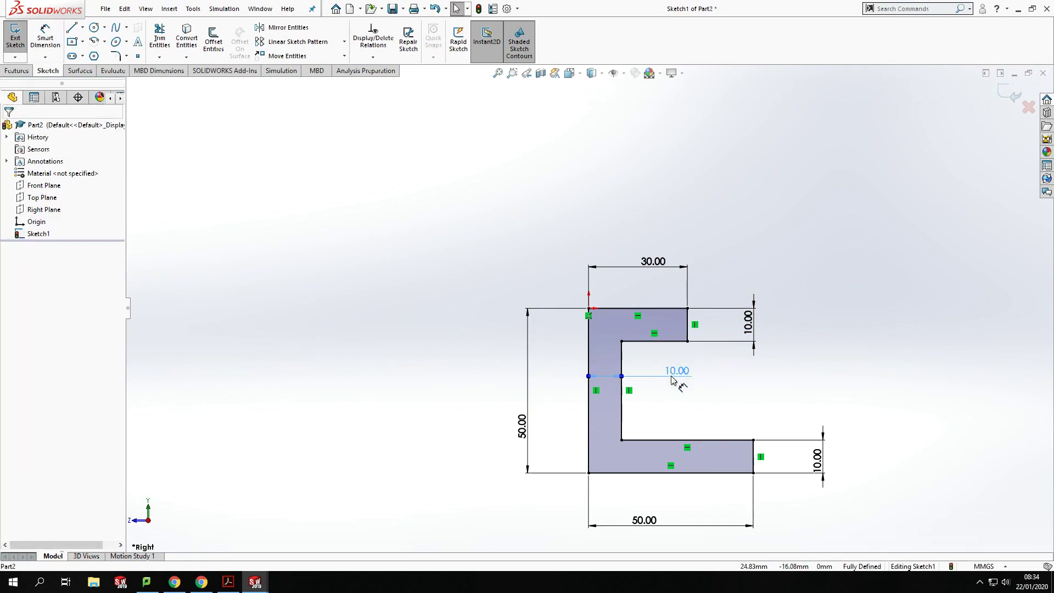
{"action": "left_click", "coordinate": [674, 377]}
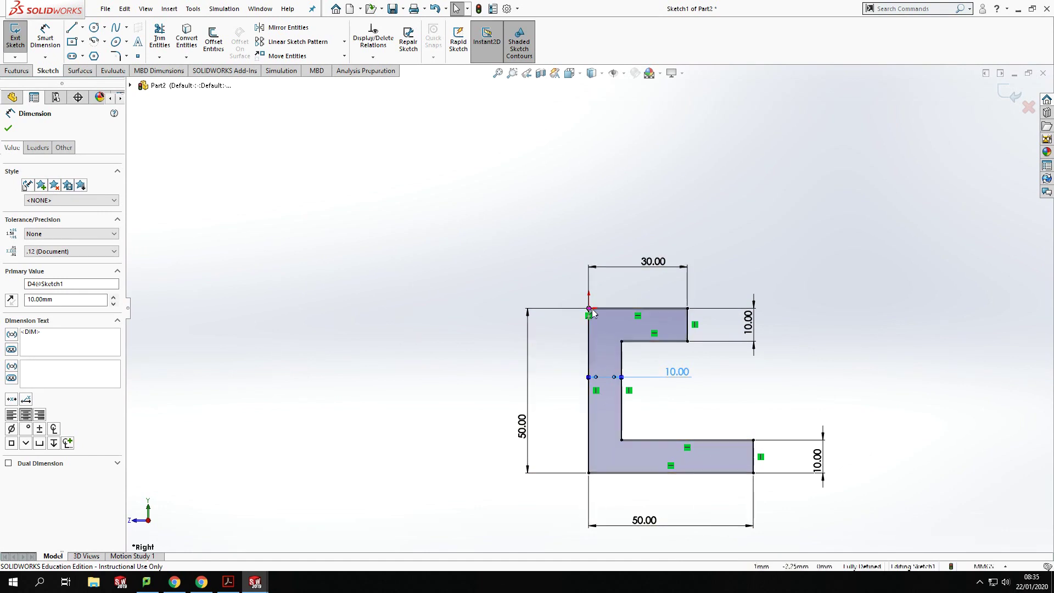
{"action": "key", "text": "Escape"}
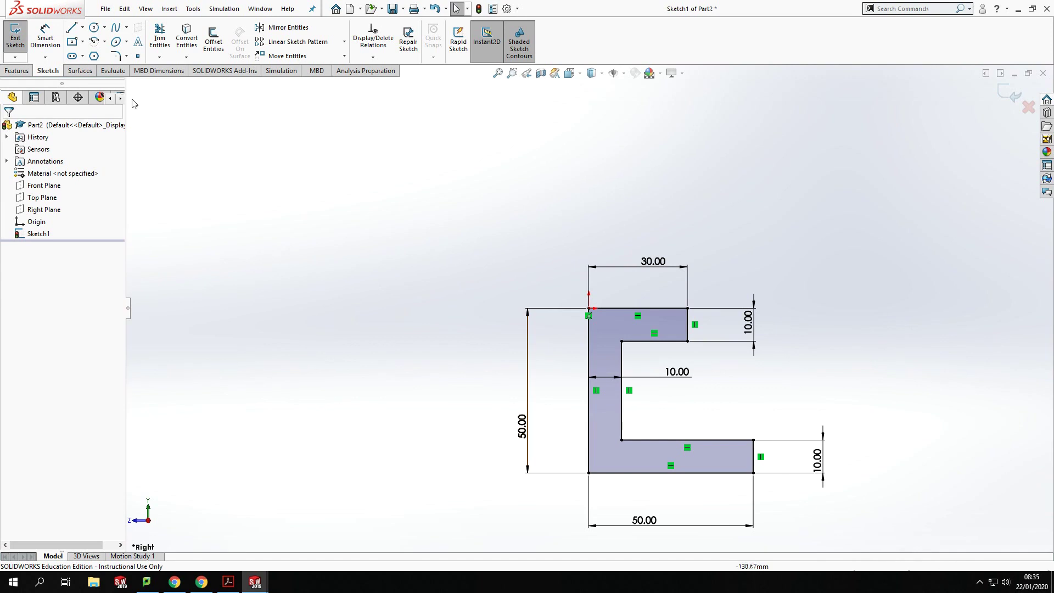
Add a 10 mm sketch fillet to the inner corner between the vertical web and the lower arm.
{"action": "left_click", "coordinate": [118, 60]}
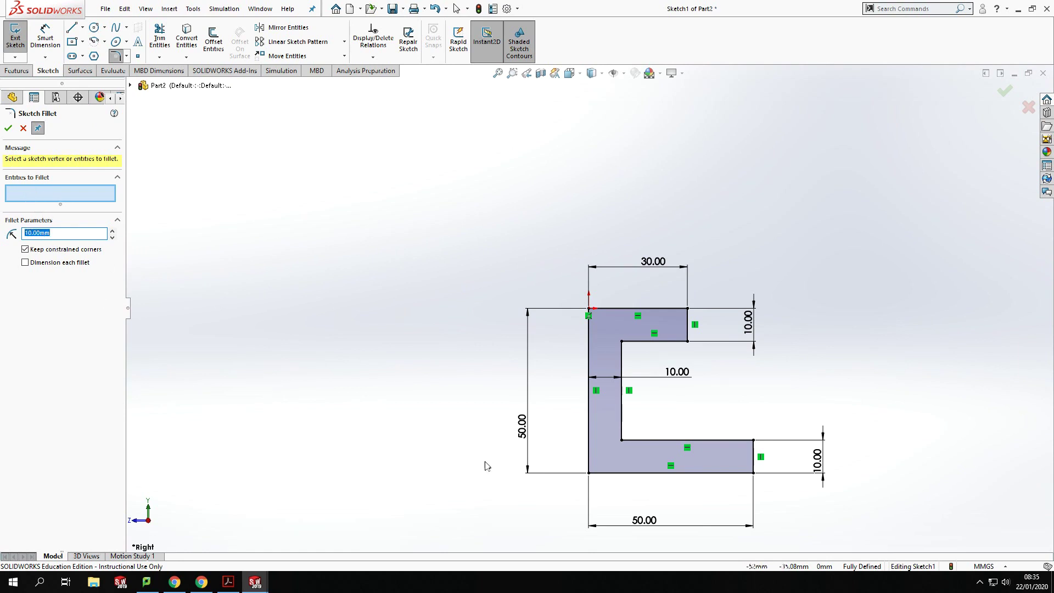
{"action": "left_click", "coordinate": [622, 440]}
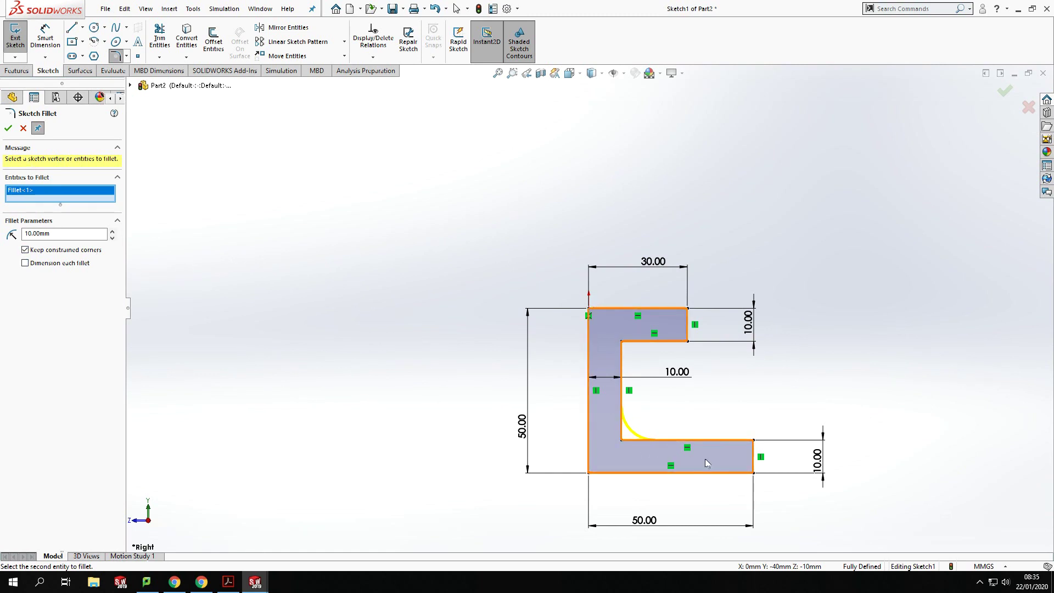
{"action": "left_click", "coordinate": [8, 128]}
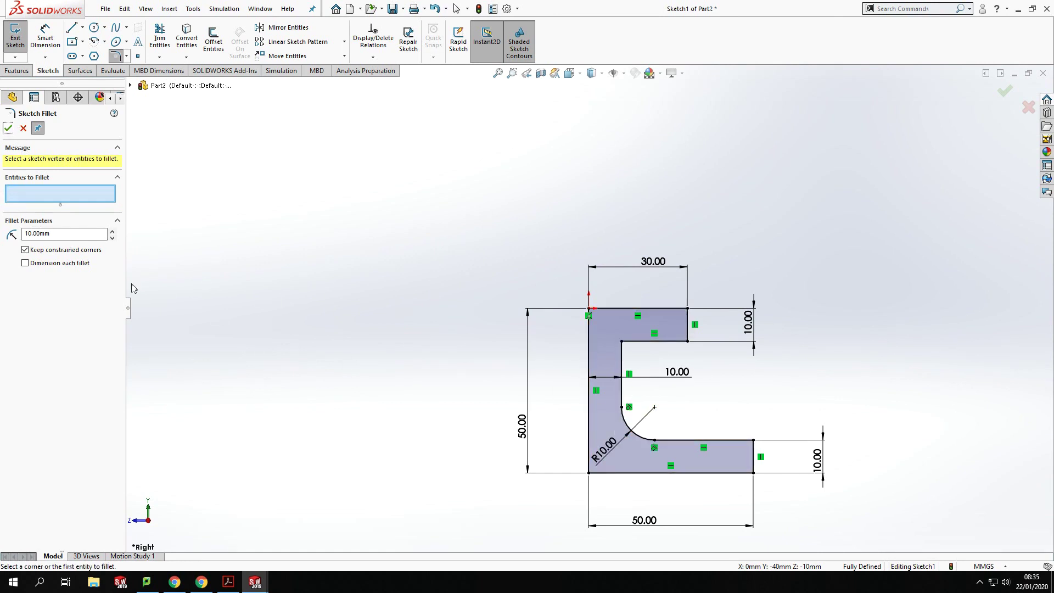
Add a 20 mm sketch fillet to the outer lower corner of the profile and finish filleting.
{"action": "left_click_drag", "start_coordinate": [69, 235], "coordinate": [1, 227]}
{"action": "type", "text": "20"}
{"action": "left_click", "coordinate": [588, 474]}
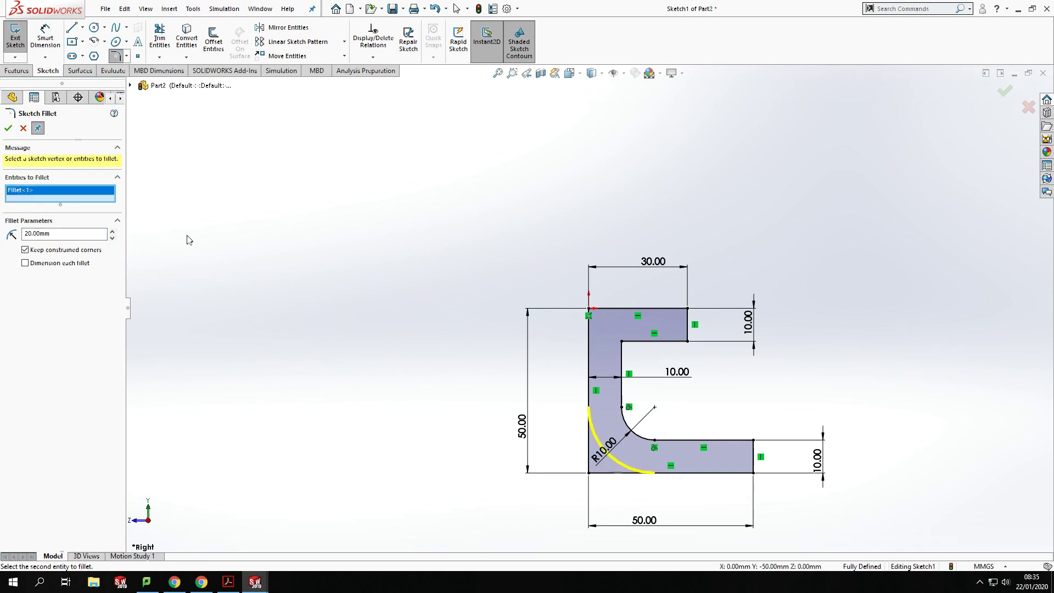
{"action": "left_click", "coordinate": [10, 133]}
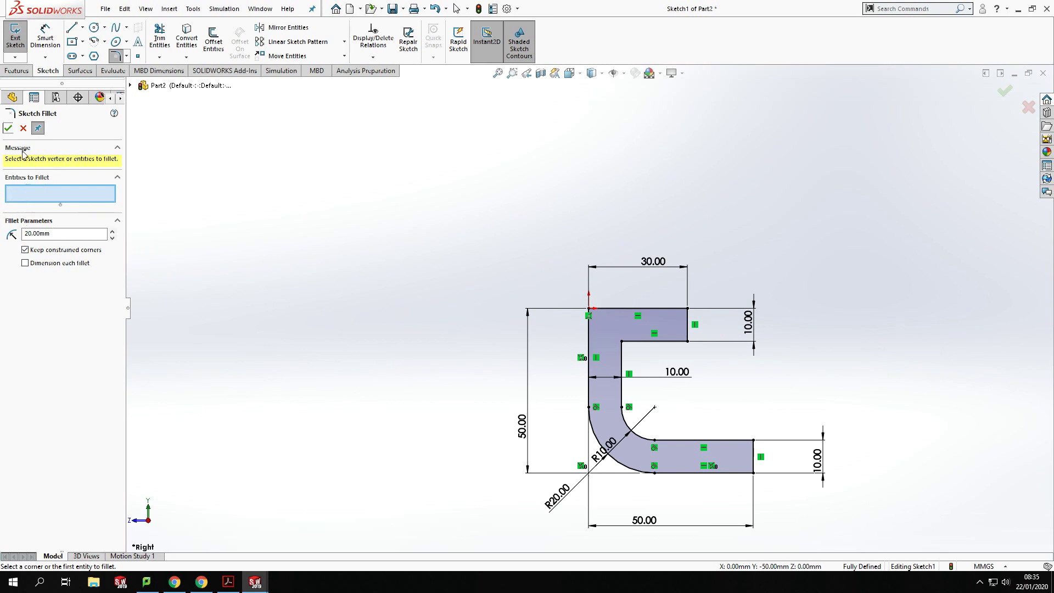
{"action": "left_click", "coordinate": [23, 128]}
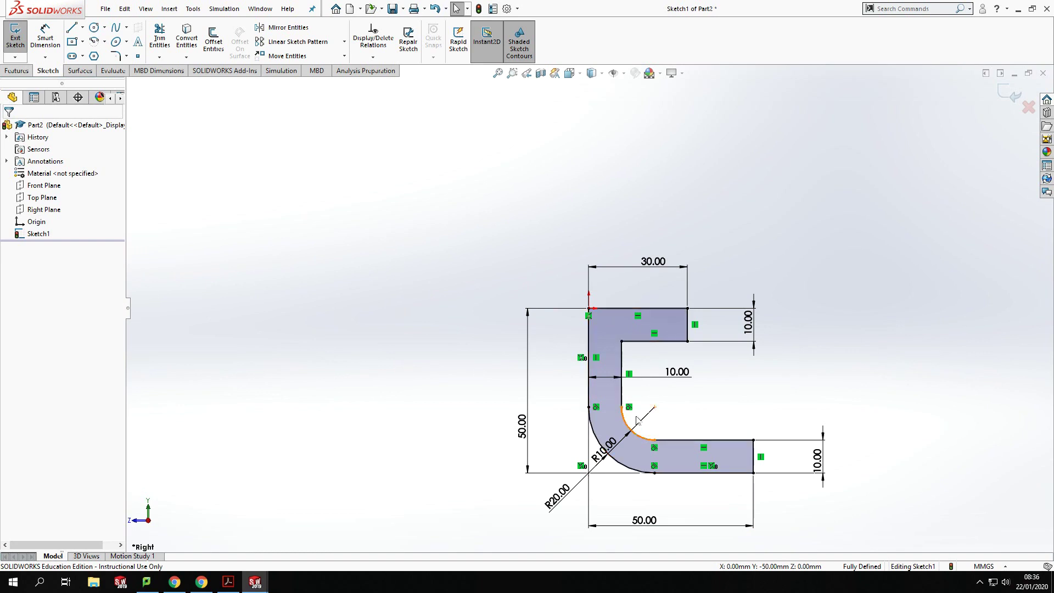
Extrude the C-shaped profile as a blind boss to a depth of 40 mm.
{"action": "left_click", "coordinate": [17, 70]}
{"action": "left_click", "coordinate": [20, 42]}
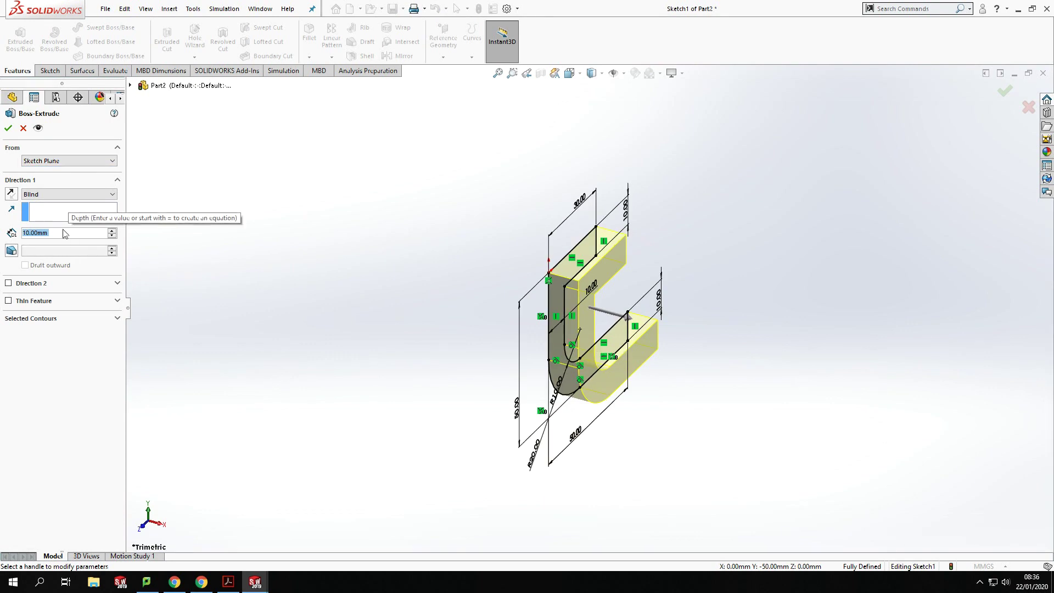
{"action": "type", "text": "40"}
{"action": "key", "text": "Return"}
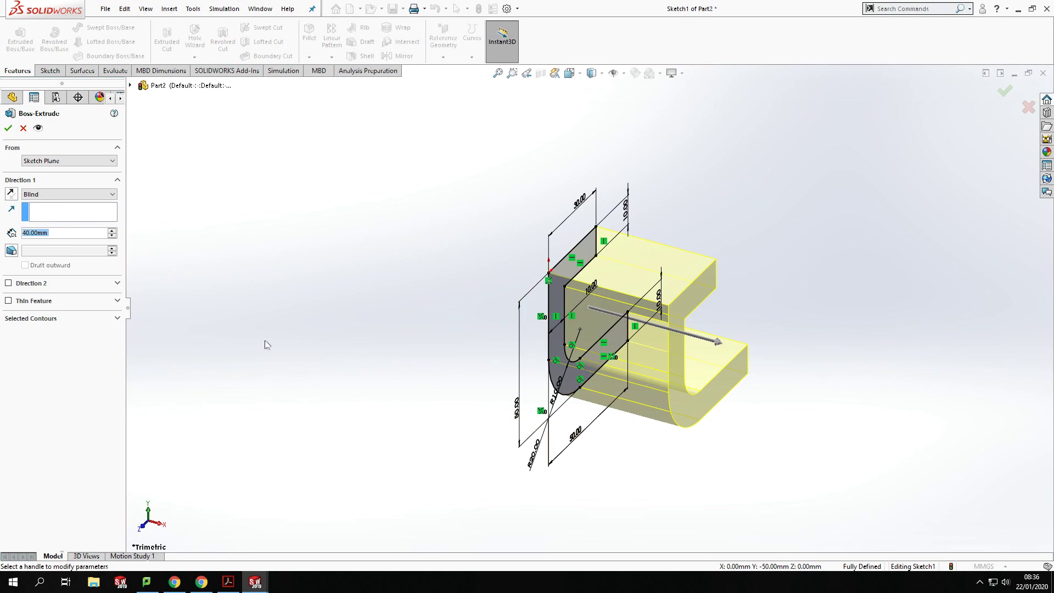
{"action": "left_click", "coordinate": [8, 130]}
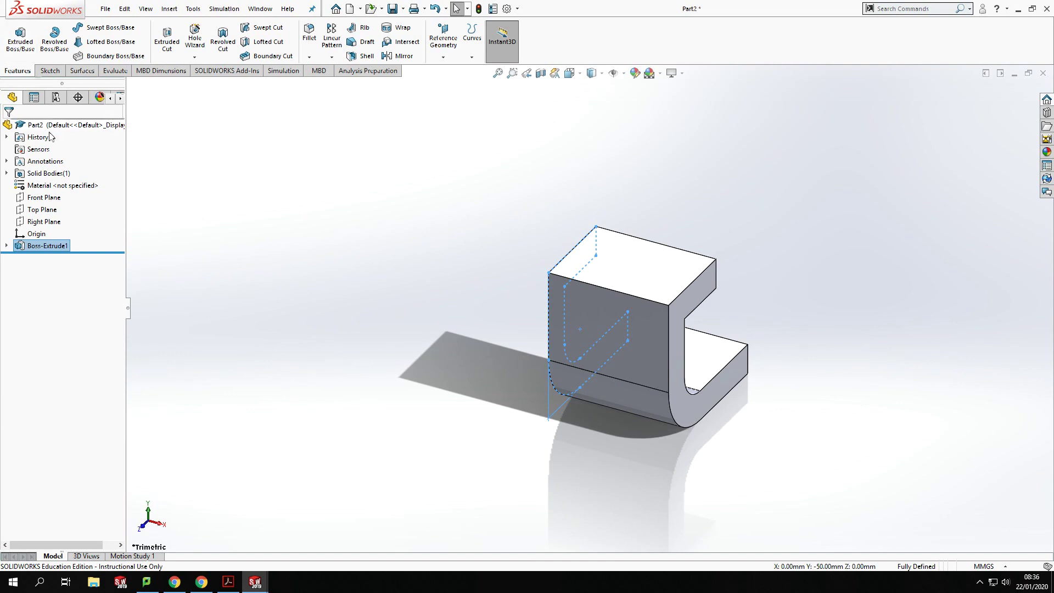
{"action": "left_click", "coordinate": [817, 453]}
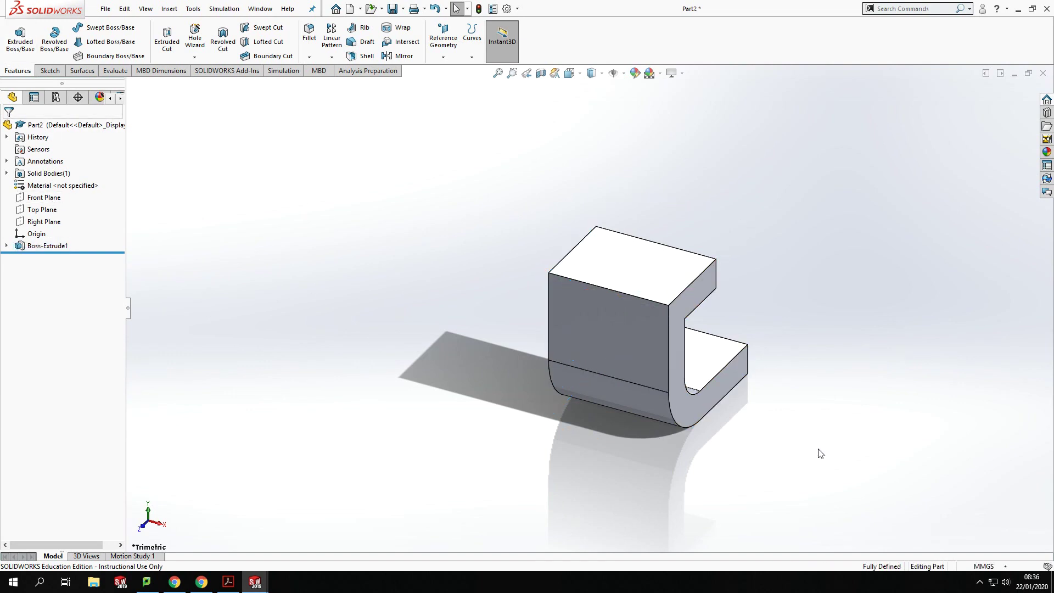
Add a 10 mm constant-size fillet to the two vertical corner edges at the free end of the upper arm.
{"action": "key", "text": "space"}
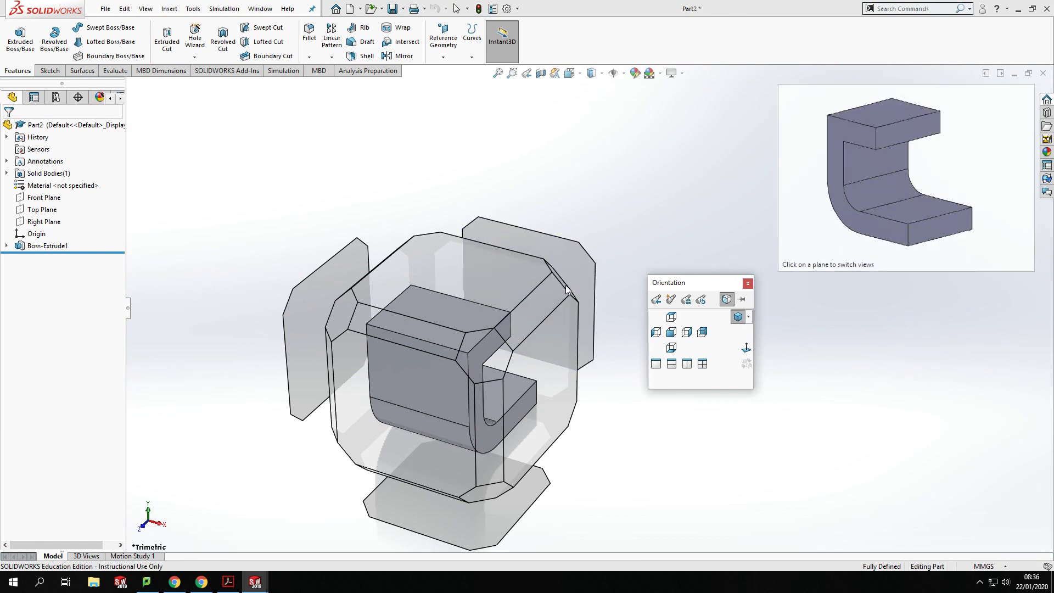
{"action": "left_click", "coordinate": [565, 285]}
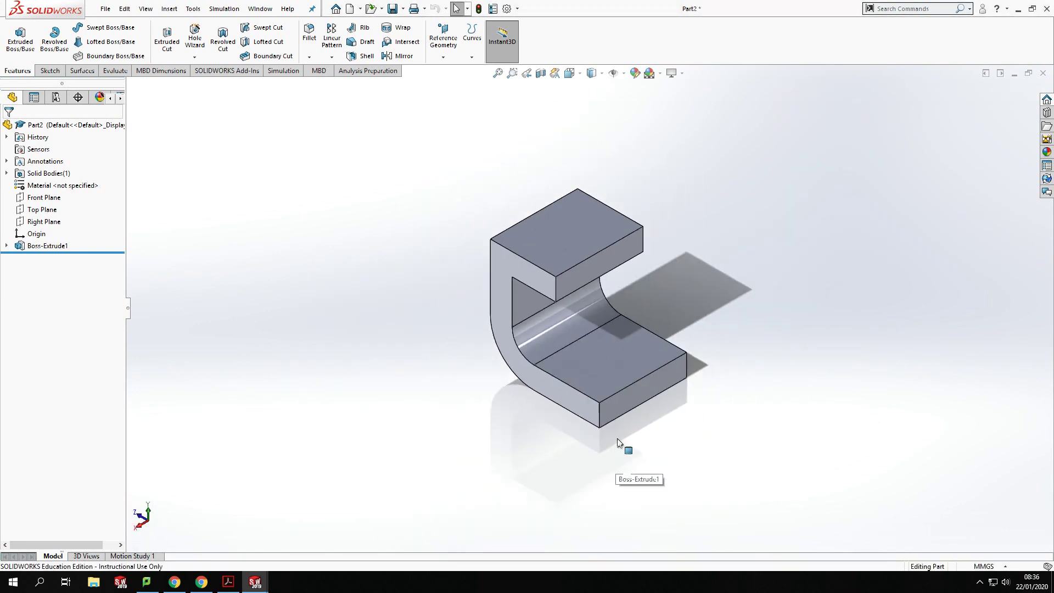
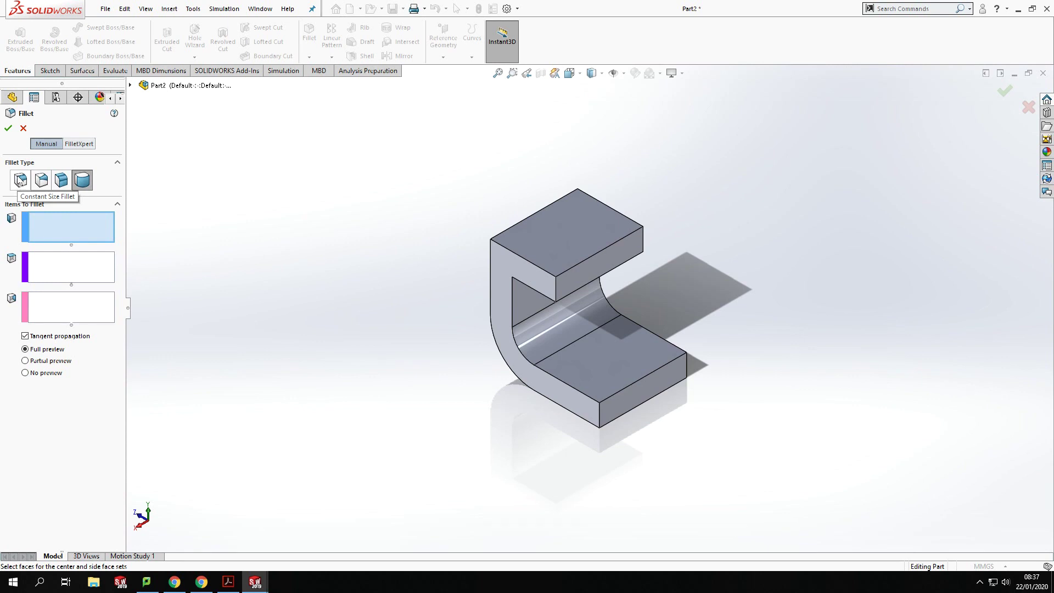
{"action": "left_click", "coordinate": [21, 180]}
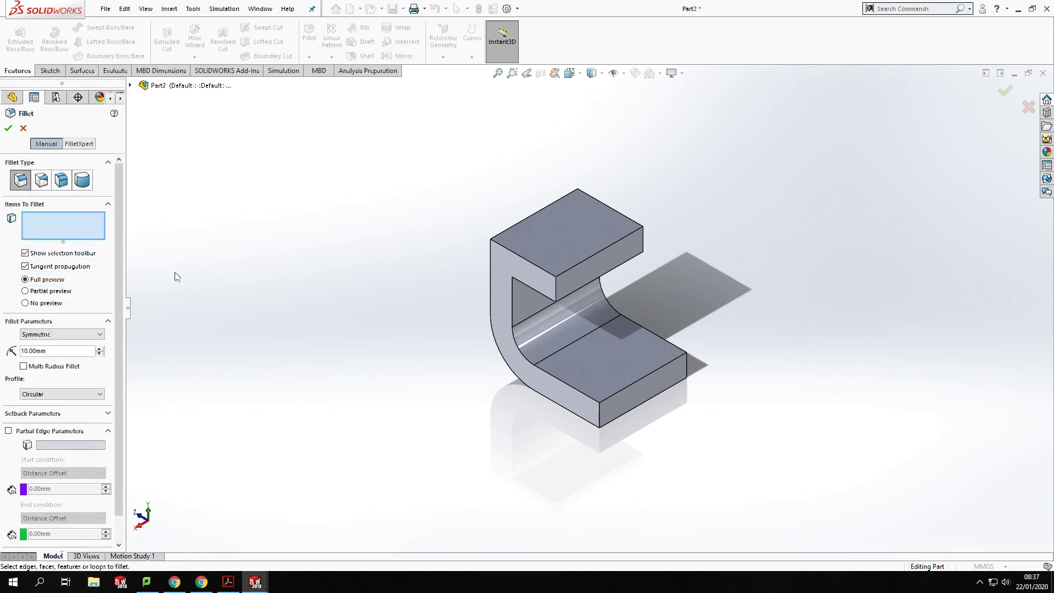
{"action": "left_click", "coordinate": [555, 285]}
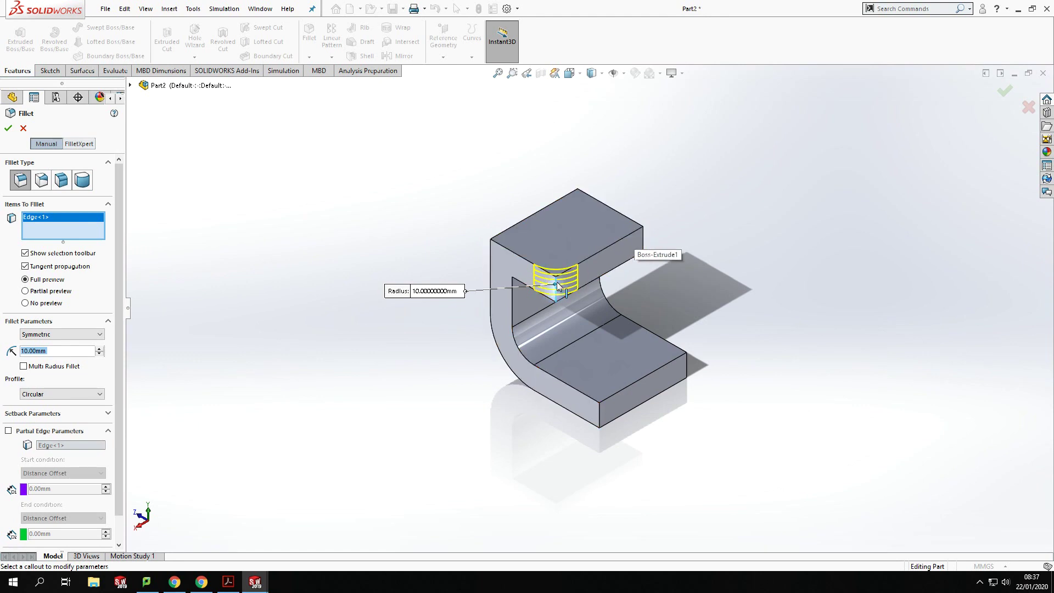
{"action": "left_click", "coordinate": [645, 239]}
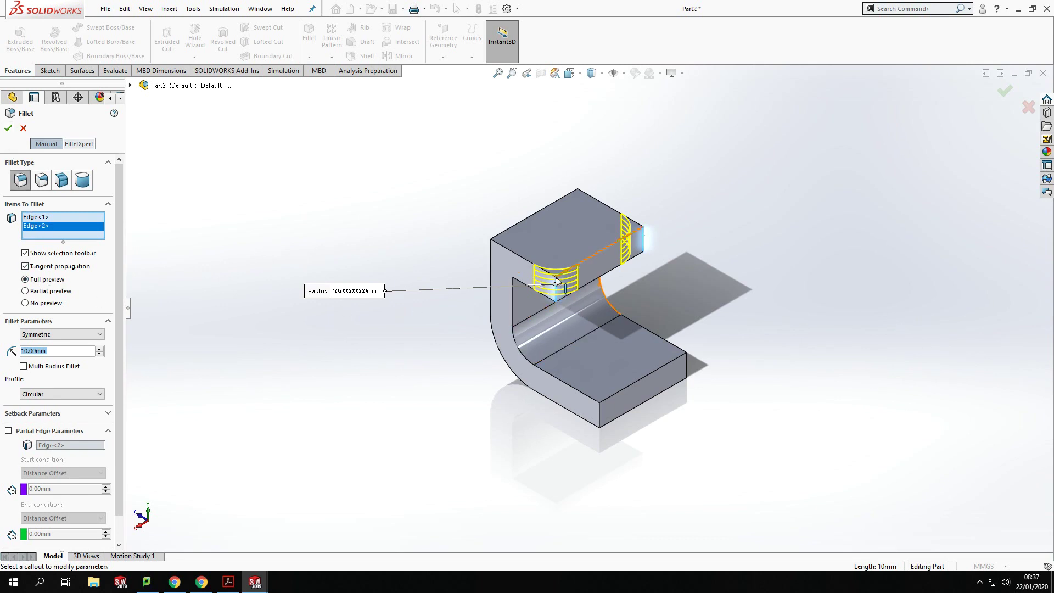
{"action": "left_click", "coordinate": [25, 303]}
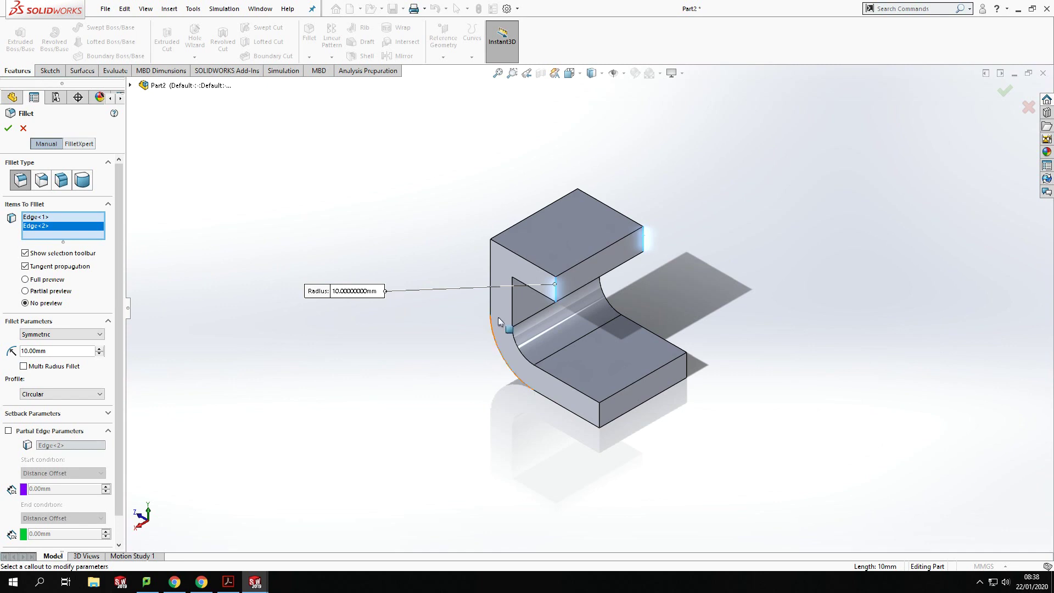
{"action": "left_click", "coordinate": [25, 280]}
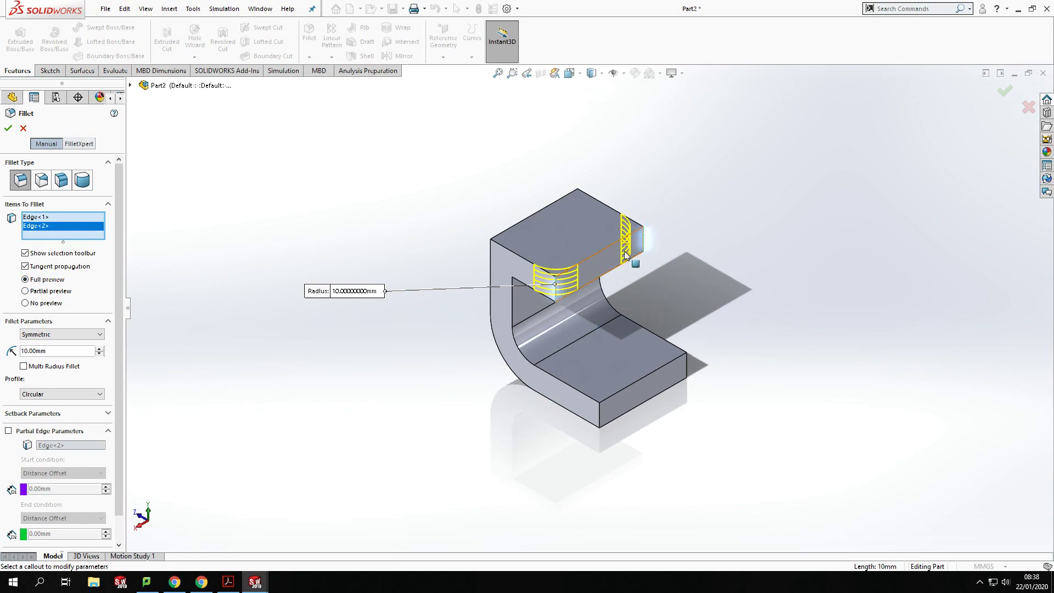
{"action": "left_click", "coordinate": [8, 129]}
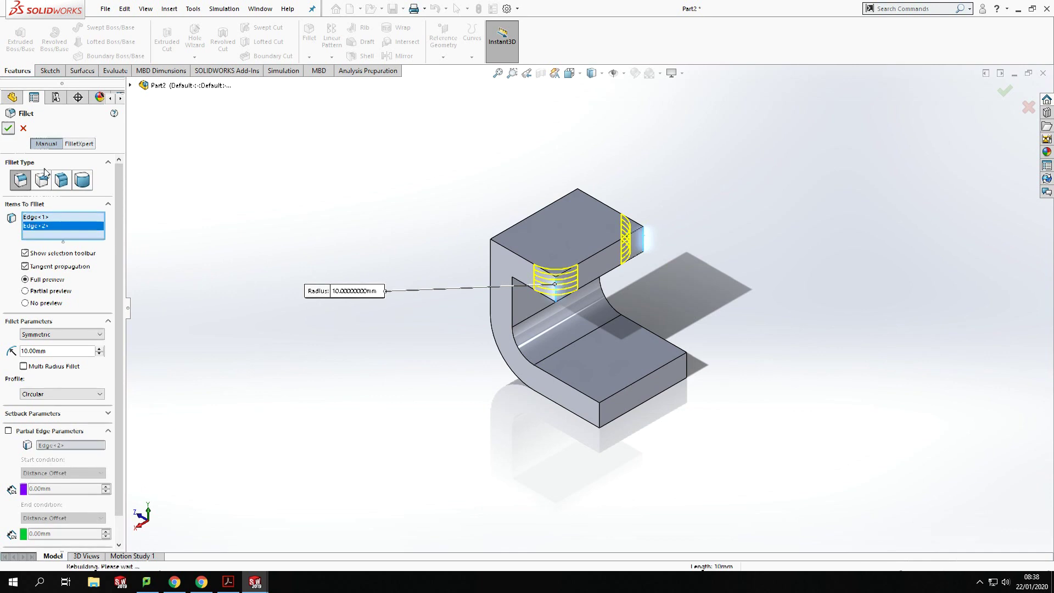
Round off the lower arm's free end with a full round fillet, using its end face as center and the bracket's two side faces.
{"action": "middle_click_drag", "start_coordinate": [723, 266], "coordinate": [706, 241]}
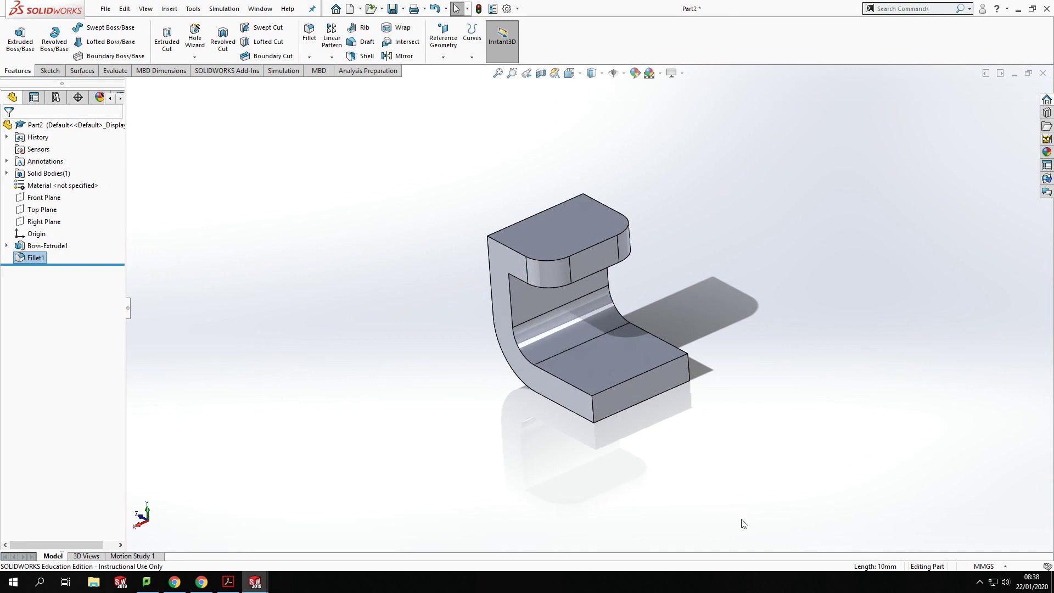
{"action": "middle_click_drag", "start_coordinate": [689, 477], "coordinate": [650, 342]}
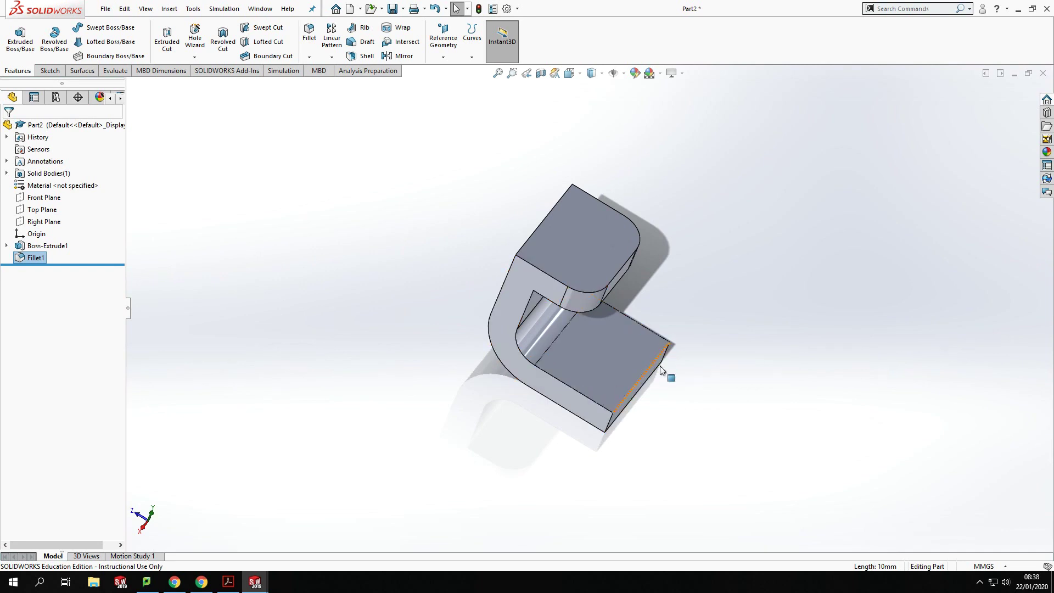
{"action": "left_click", "coordinate": [391, 316]}
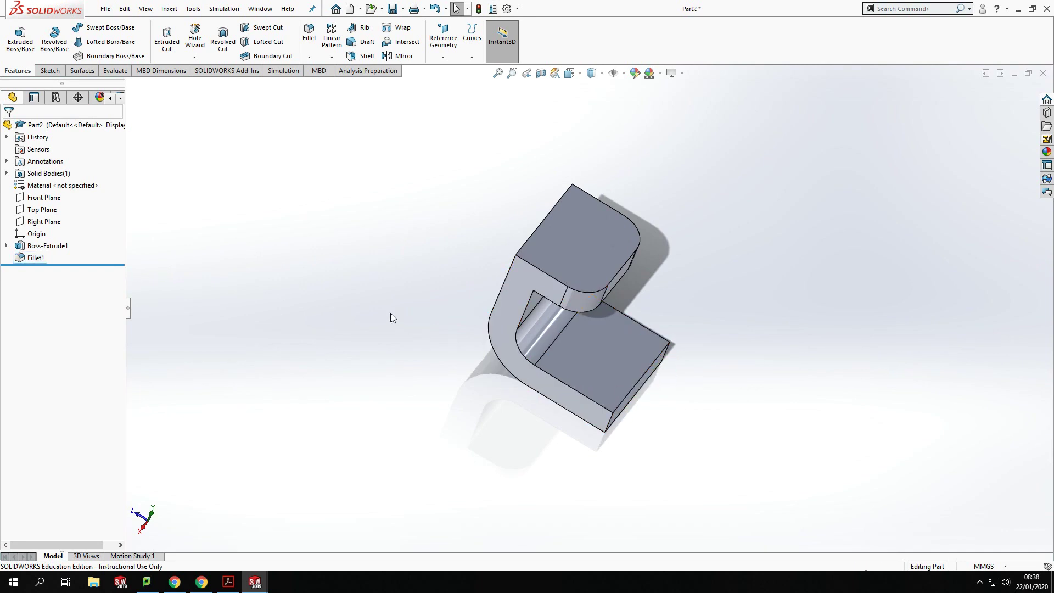
{"action": "middle_click_drag", "start_coordinate": [415, 384], "coordinate": [400, 362]}
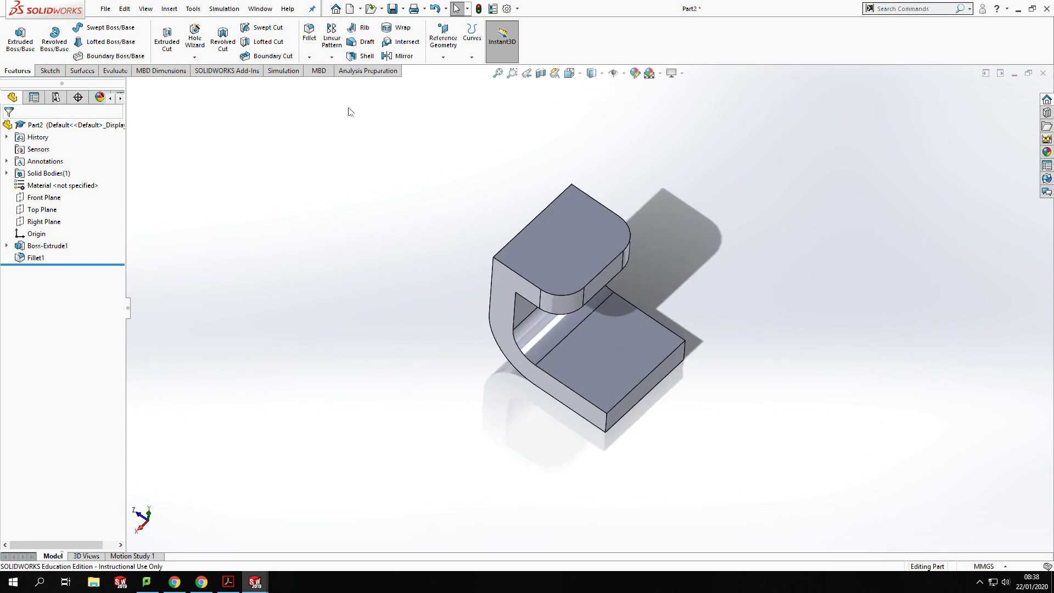
{"action": "left_click", "coordinate": [309, 34]}
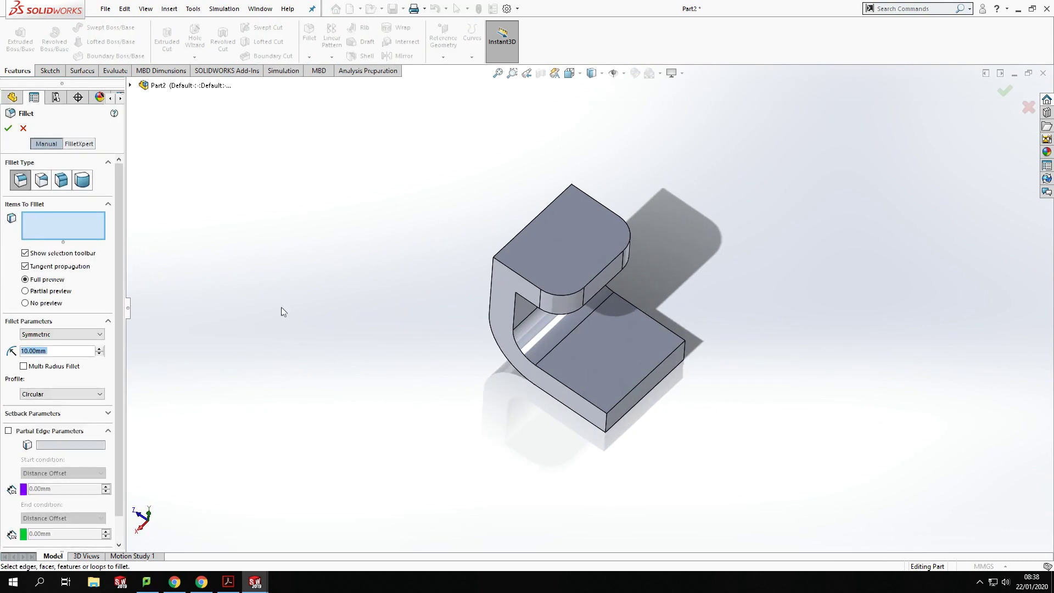
{"action": "left_click", "coordinate": [83, 180]}
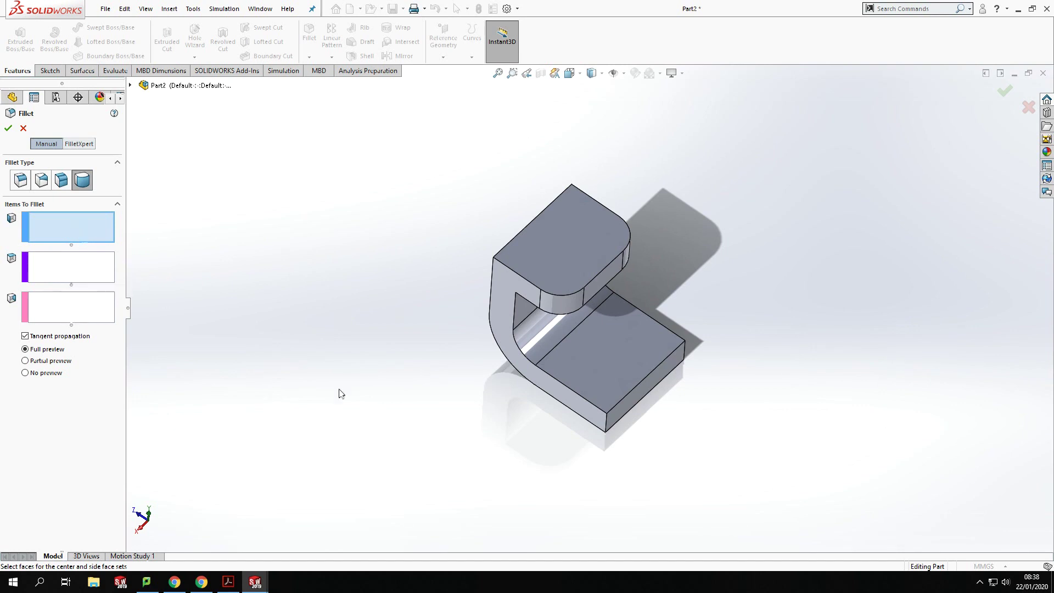
{"action": "middle_click_drag", "start_coordinate": [445, 430], "coordinate": [473, 424]}
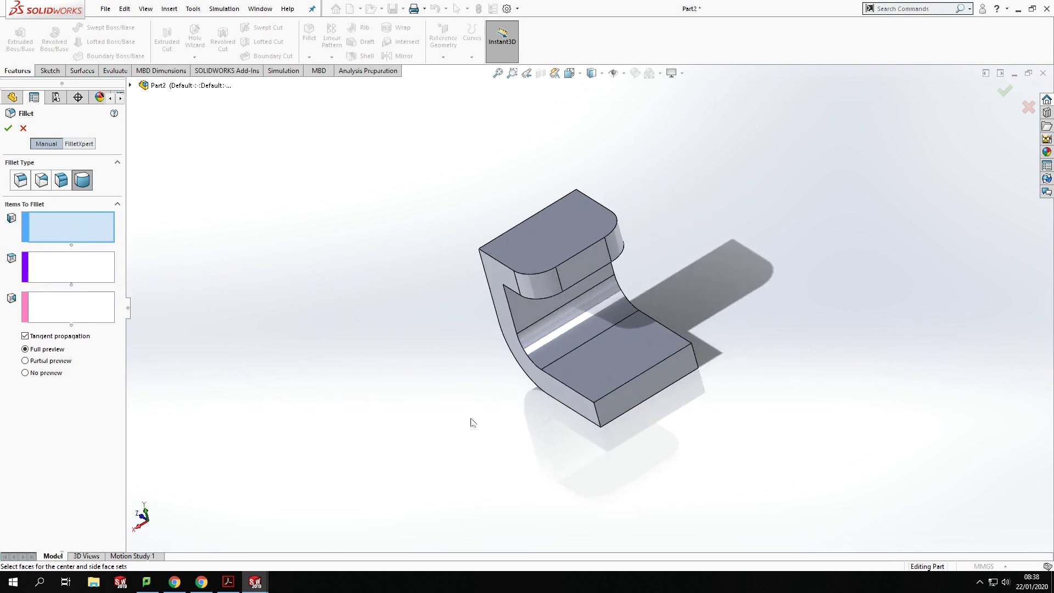
{"action": "left_click", "coordinate": [572, 401]}
{"action": "left_click", "coordinate": [96, 264]}
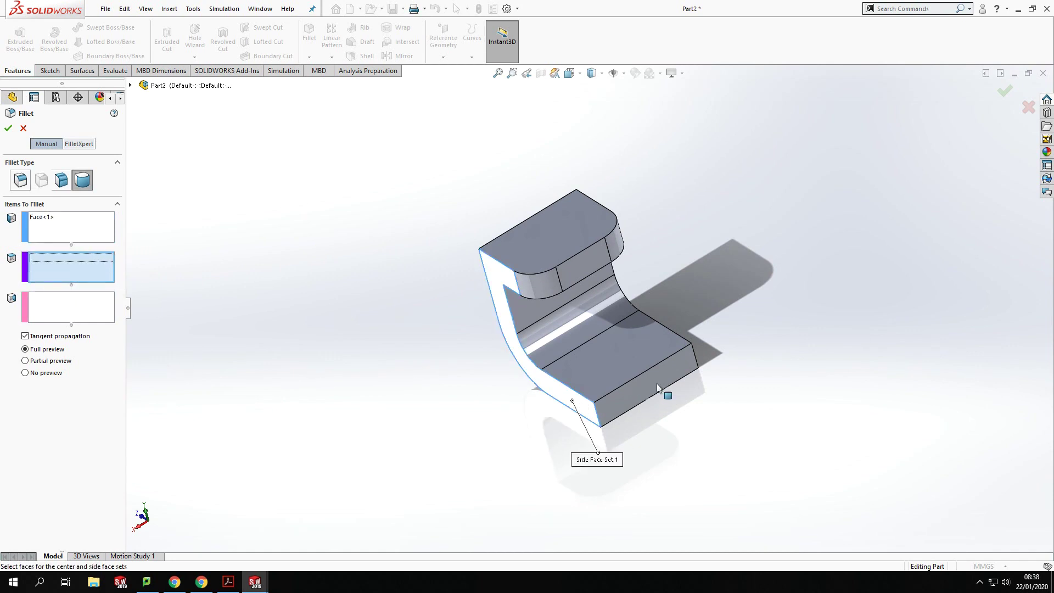
{"action": "left_click", "coordinate": [640, 390]}
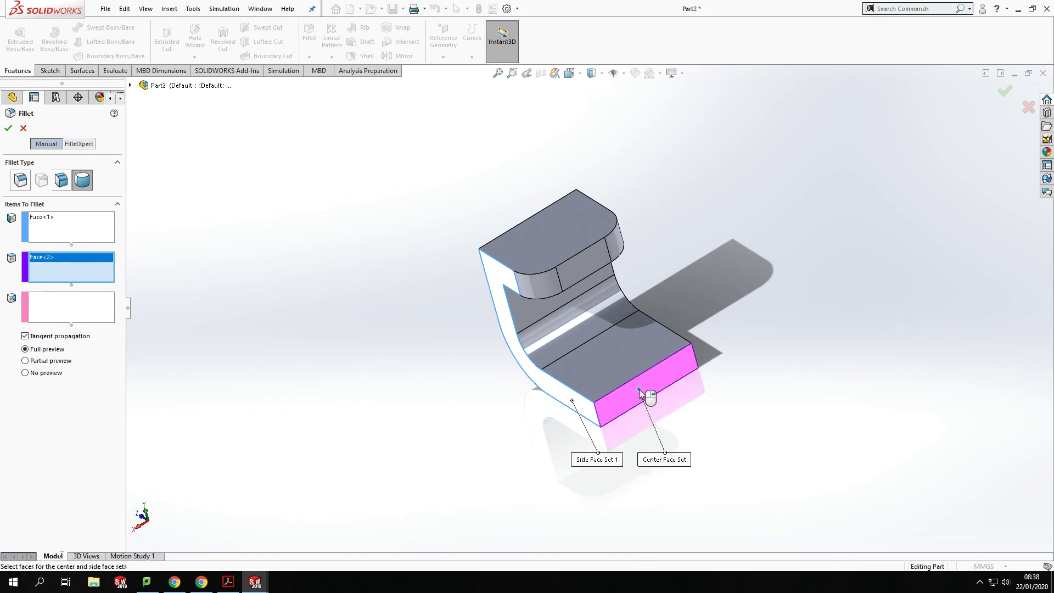
{"action": "left_click", "coordinate": [55, 315]}
{"action": "middle_click_drag", "start_coordinate": [549, 428], "coordinate": [685, 347]}
{"action": "left_click", "coordinate": [665, 334]}
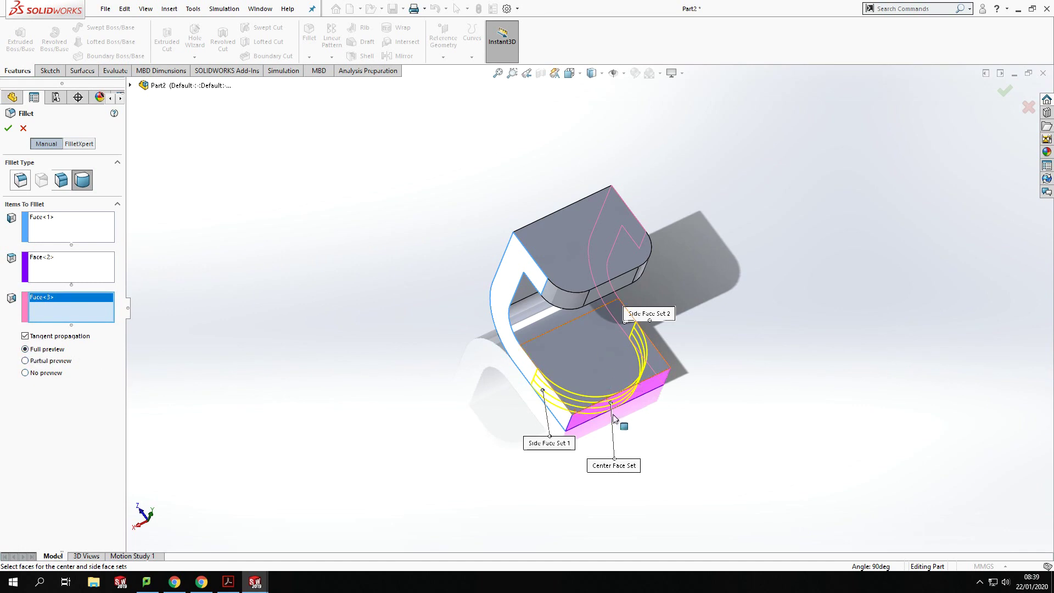
{"action": "middle_click_drag", "start_coordinate": [636, 490], "coordinate": [646, 501]}
{"action": "left_click", "coordinate": [7, 132]}
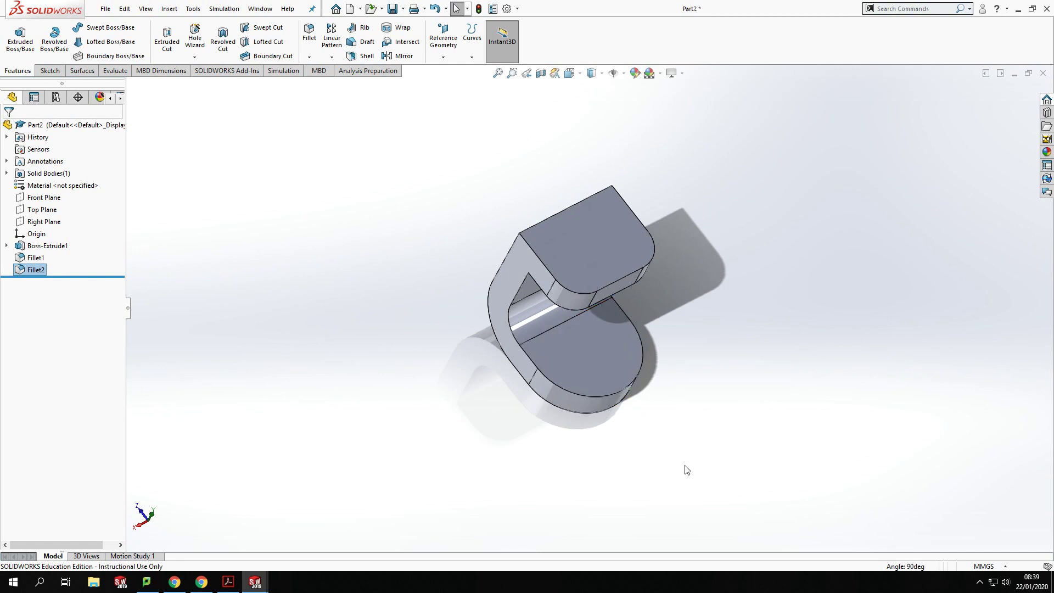
Start a sketch on the upper face of the lower arm, viewed normal to that face.
{"action": "middle_click_drag", "start_coordinate": [684, 466], "coordinate": [654, 478]}
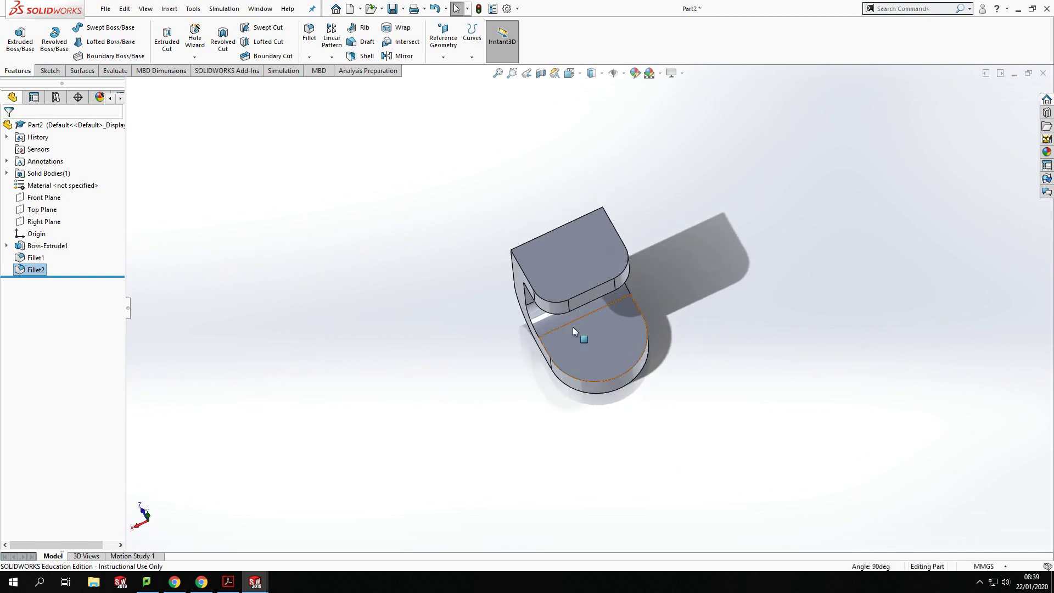
{"action": "left_click", "coordinate": [607, 335]}
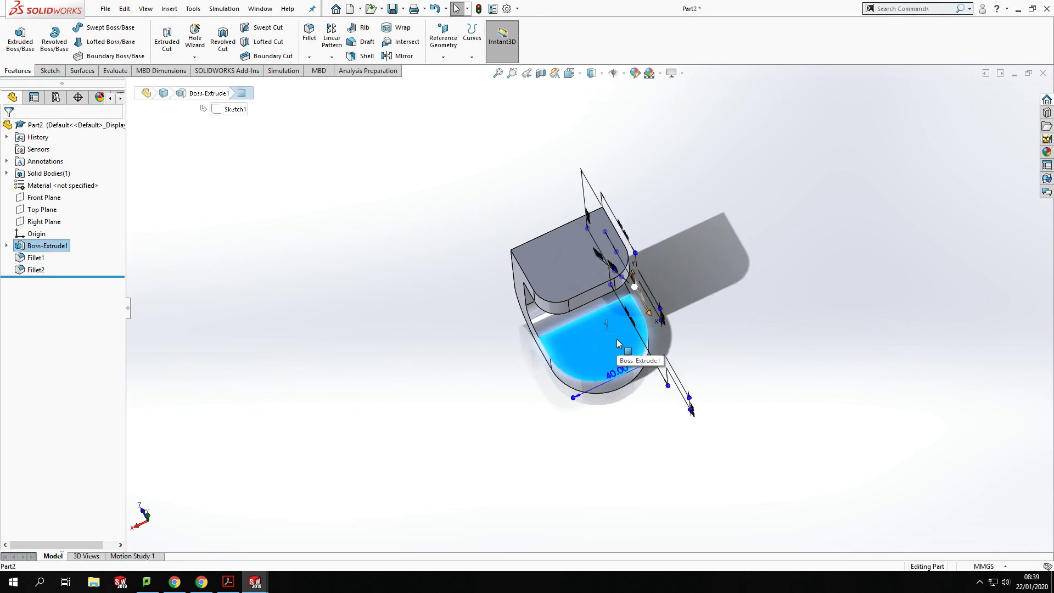
{"action": "key", "text": "space"}
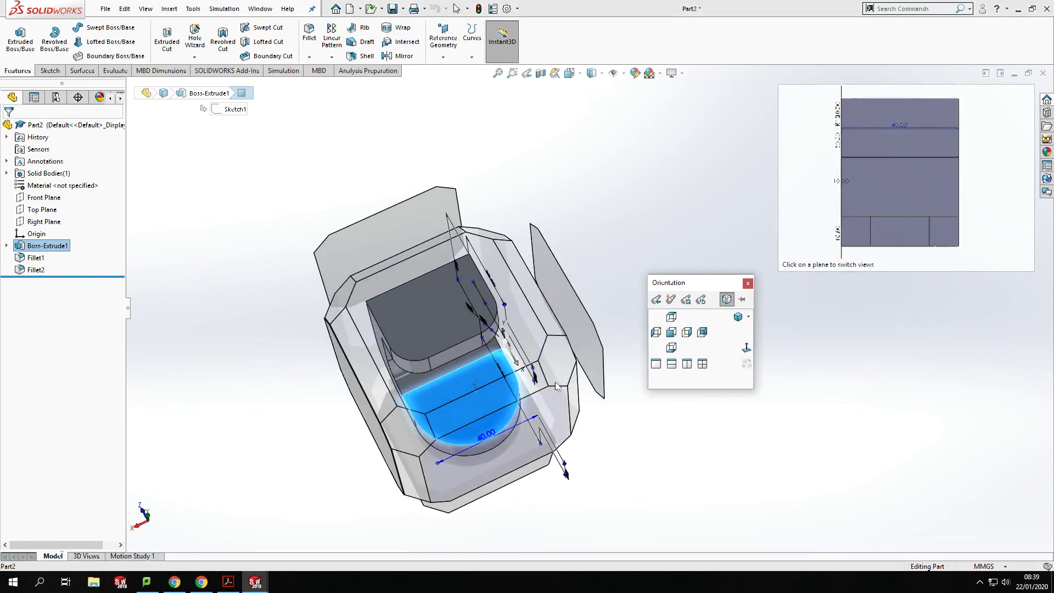
{"action": "left_click", "coordinate": [746, 349]}
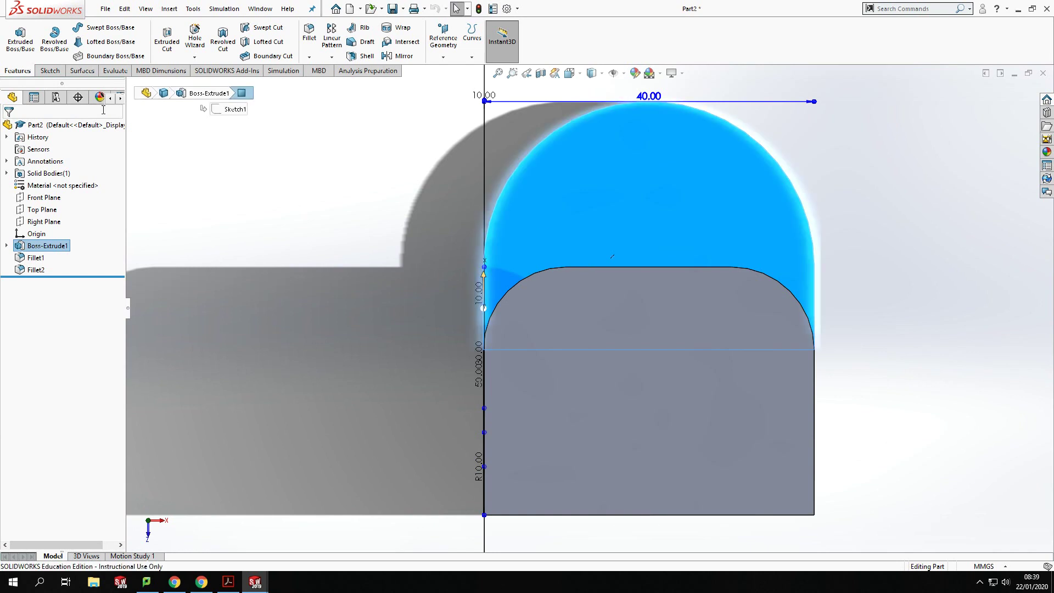
{"action": "left_click", "coordinate": [50, 71]}
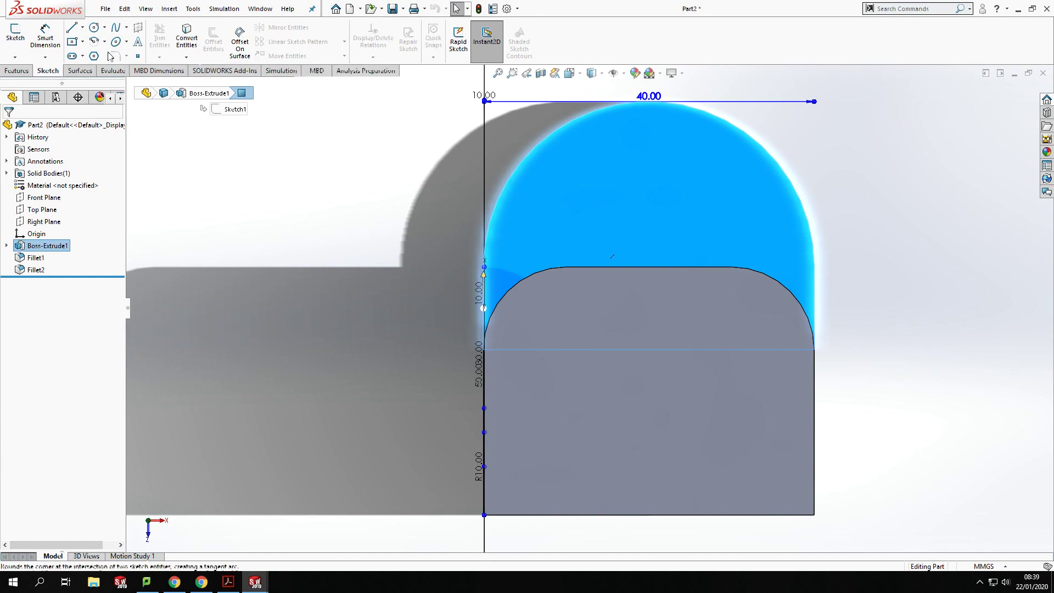
{"action": "left_click", "coordinate": [10, 31]}
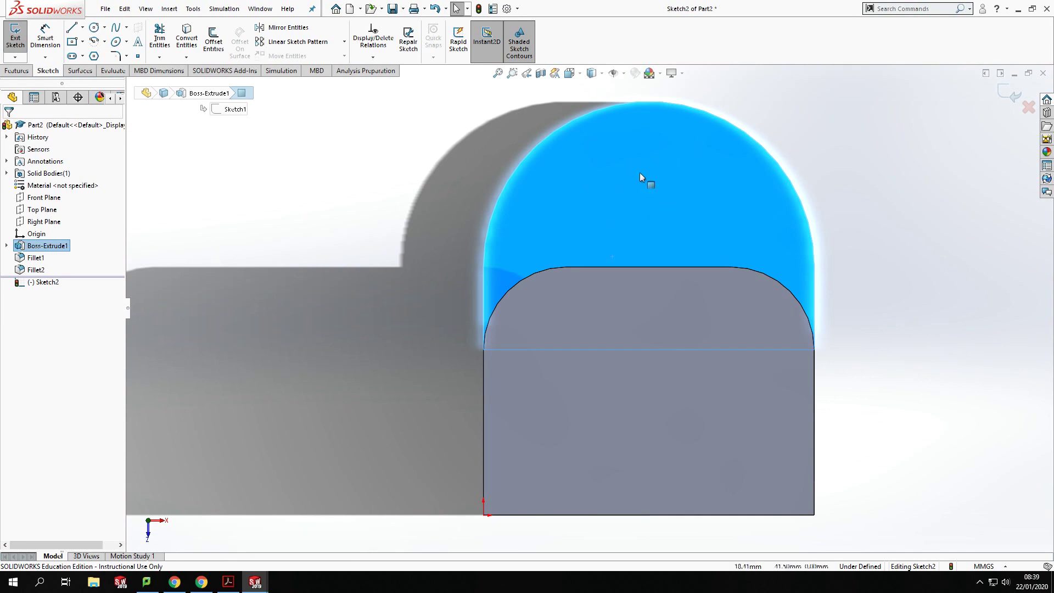
Sketch a circle centred on the lower arm's rounded end and dimension its diameter to 20 mm.
{"action": "left_click", "coordinate": [94, 27]}
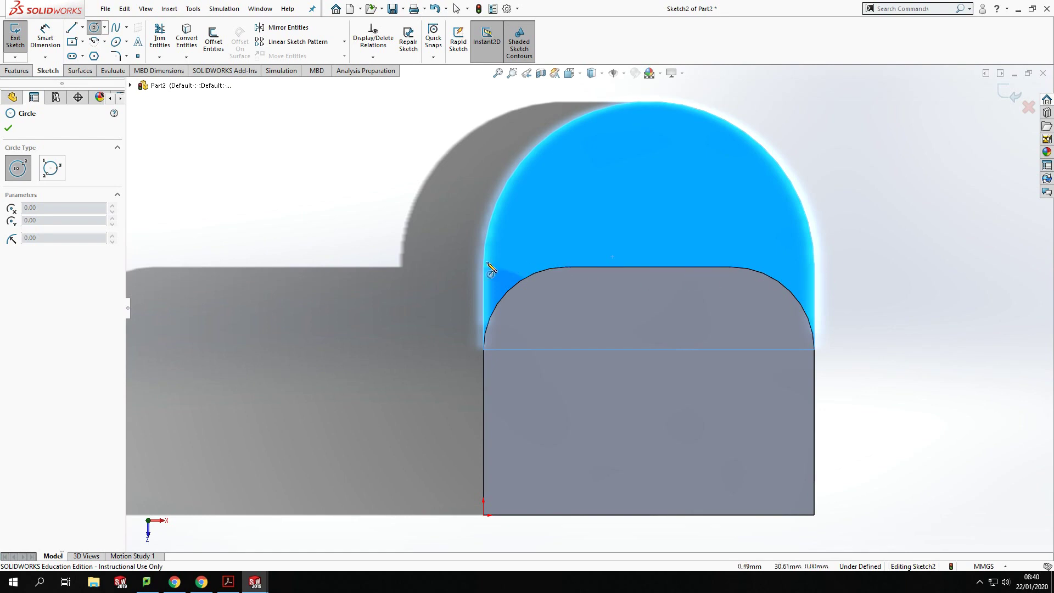
{"action": "left_click", "coordinate": [648, 267]}
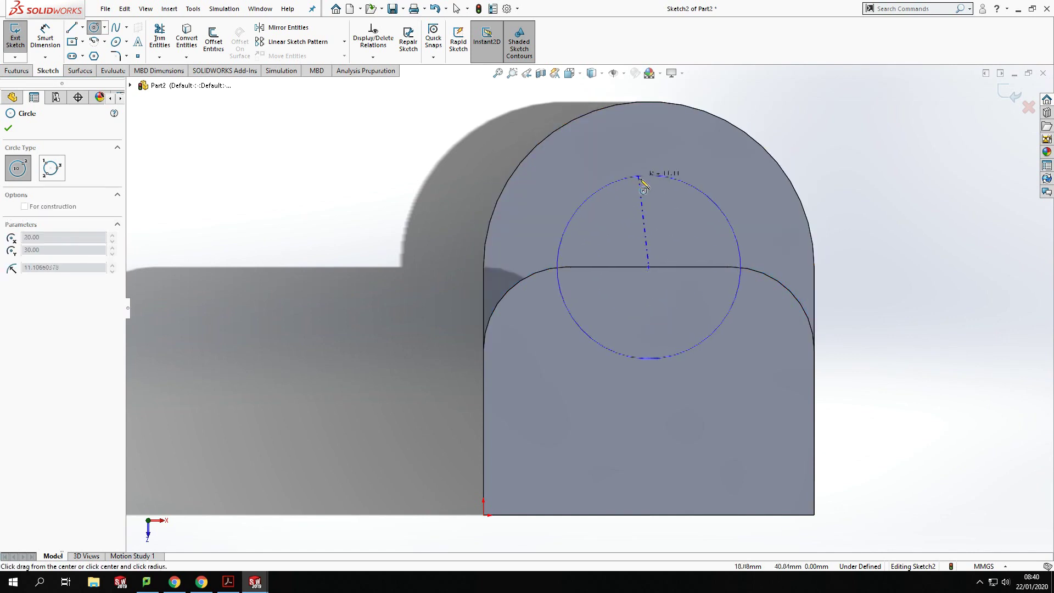
{"action": "left_click", "coordinate": [663, 184]}
{"action": "left_click", "coordinate": [45, 38]}
{"action": "left_click", "coordinate": [707, 186]}
{"action": "left_click", "coordinate": [798, 141]}
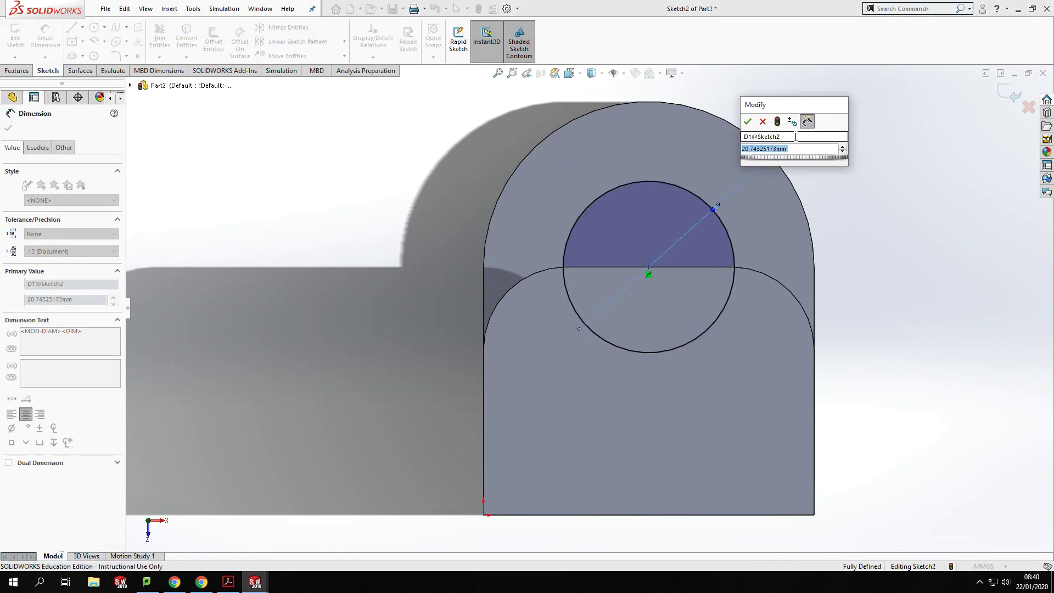
{"action": "type", "text": "20"}
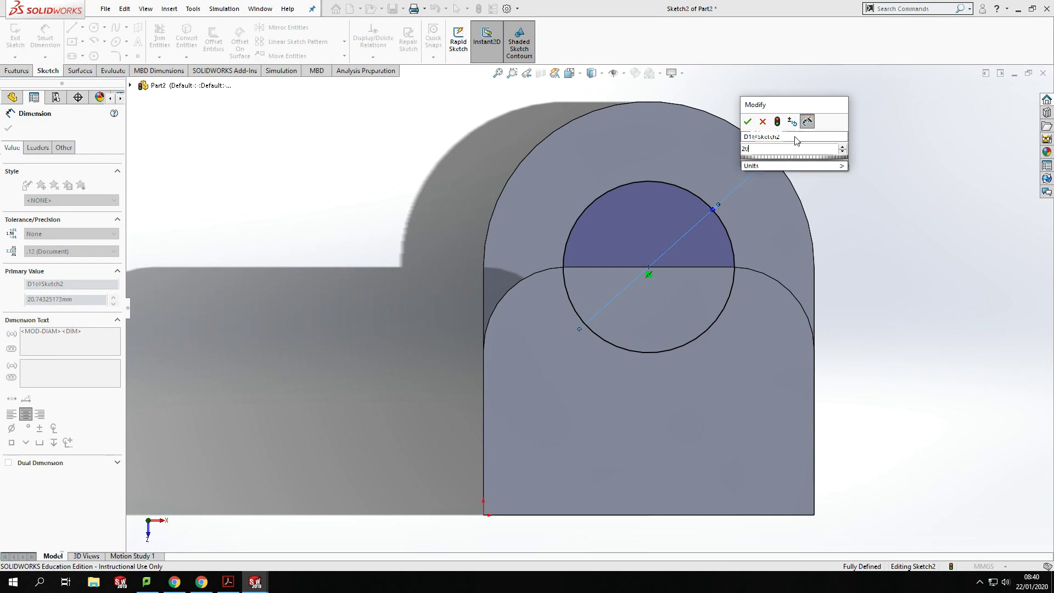
{"action": "key", "text": "Return"}
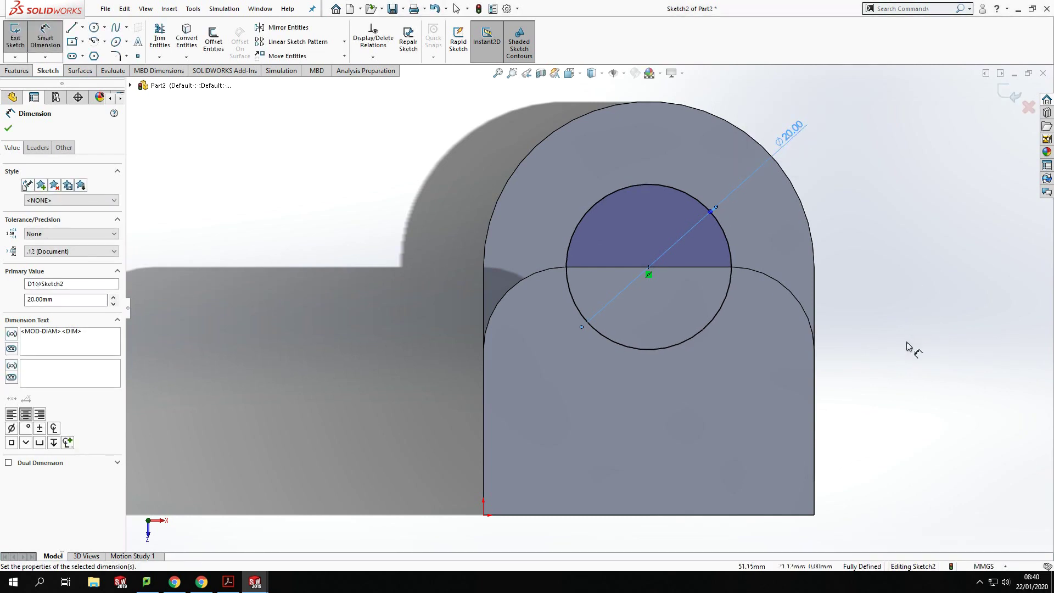
Cut the circle down through the lower arm as a blind extruded cut 40 mm deep.
{"action": "middle_click_drag", "start_coordinate": [902, 390], "coordinate": [805, 373]}
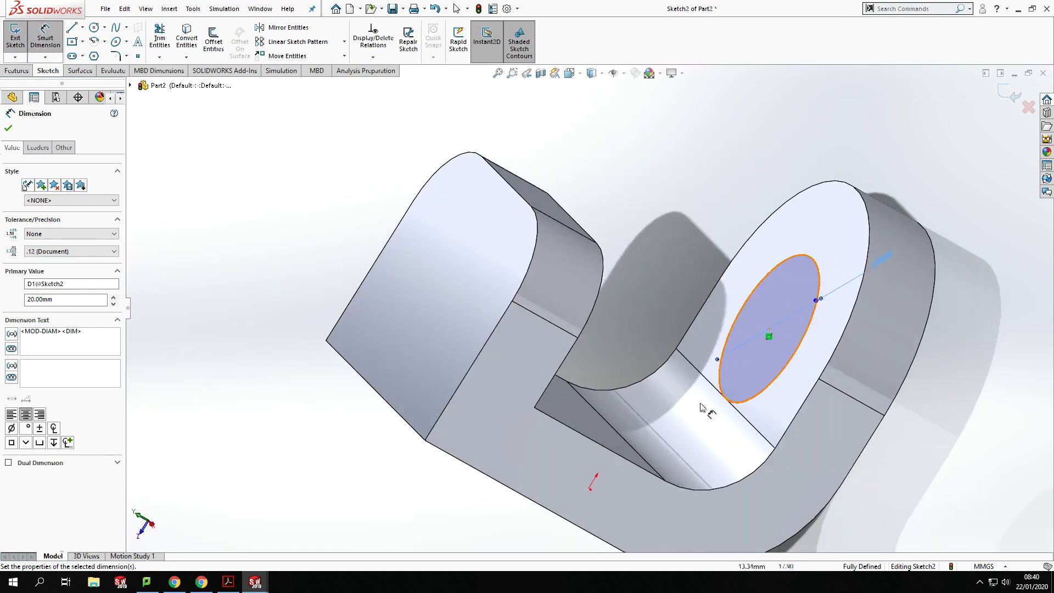
{"action": "mouse_move", "coordinate": [678, 318]}
{"action": "middle_mouse_down"}
{"action": "mouse_move", "coordinate": [722, 459]}
{"action": "mouse_move", "coordinate": [805, 463]}
{"action": "mouse_move", "coordinate": [722, 442]}
{"action": "mouse_move", "coordinate": [740, 456]}
{"action": "middle_mouse_up"}
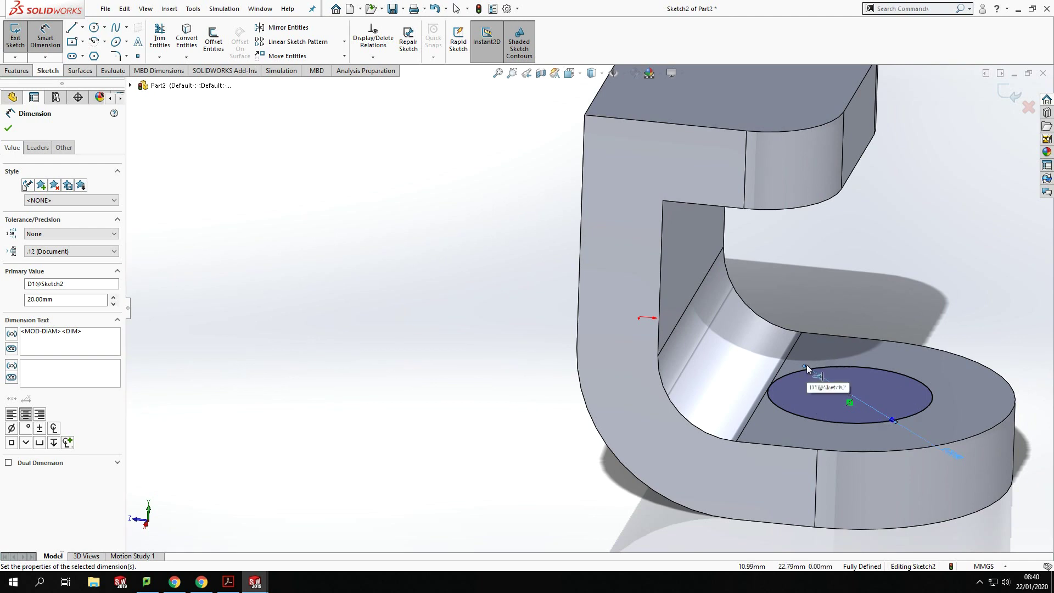
{"action": "left_click", "coordinate": [17, 70]}
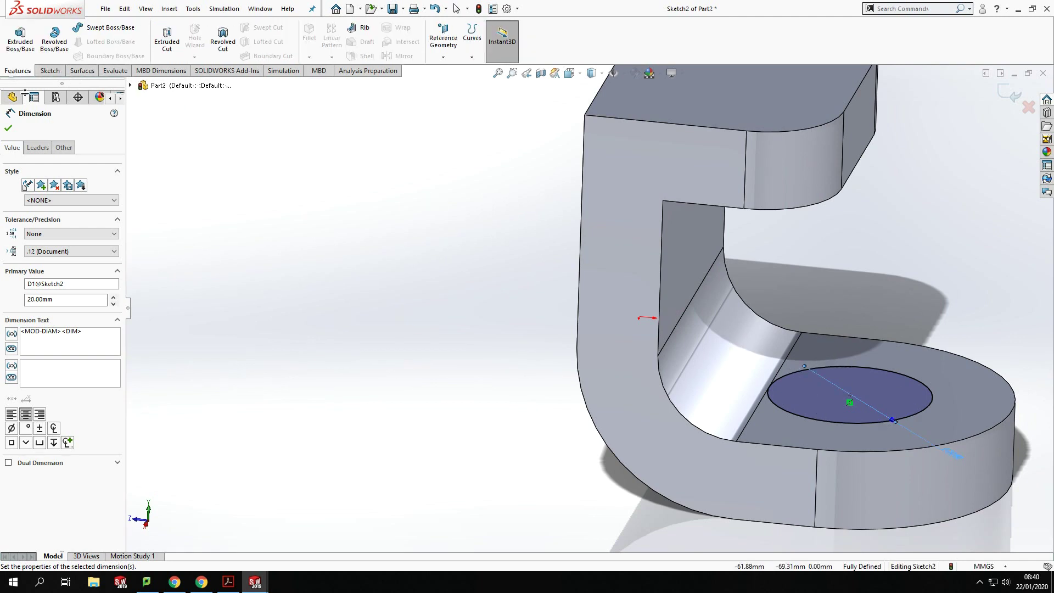
{"action": "left_click", "coordinate": [167, 40]}
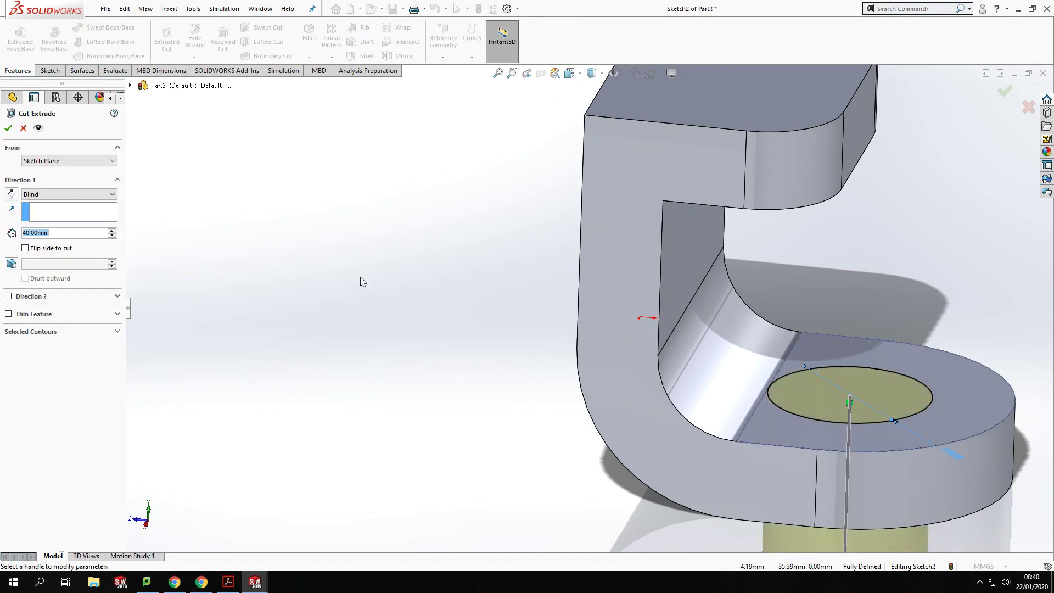
{"action": "middle_click_drag", "start_coordinate": [904, 422], "coordinate": [764, 430]}
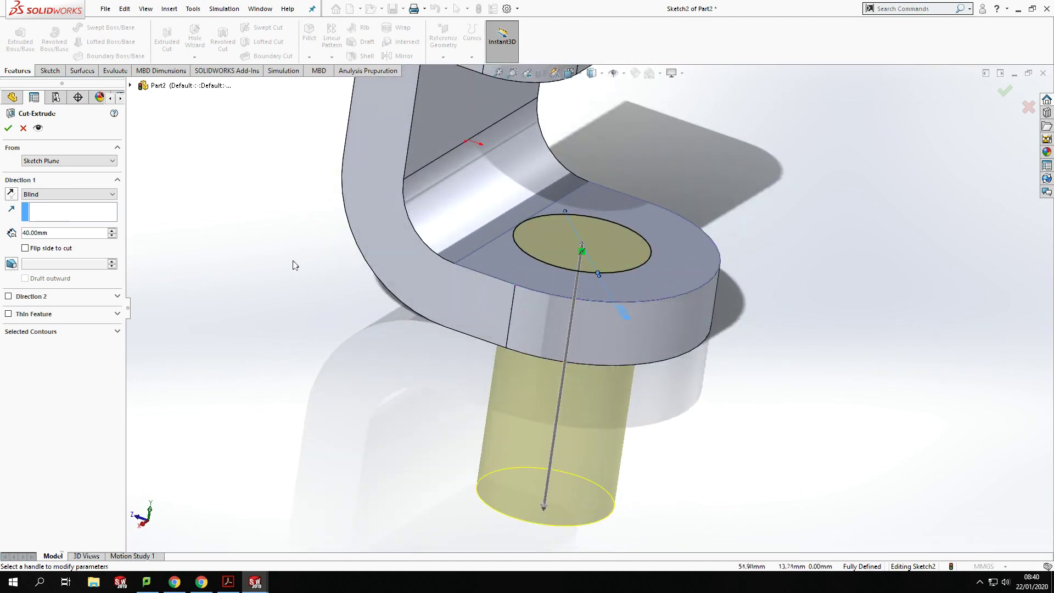
{"action": "left_click", "coordinate": [8, 129]}
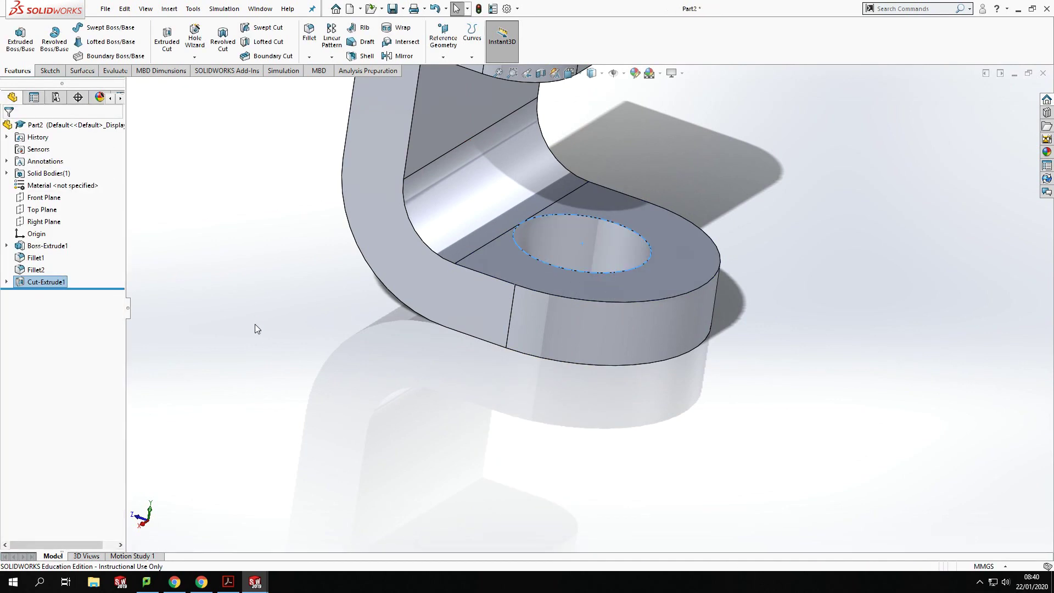
{"action": "key", "text": "f"}
{"action": "left_click", "coordinate": [809, 272]}
{"action": "middle_click_drag", "start_coordinate": [808, 272], "coordinate": [691, 282]}
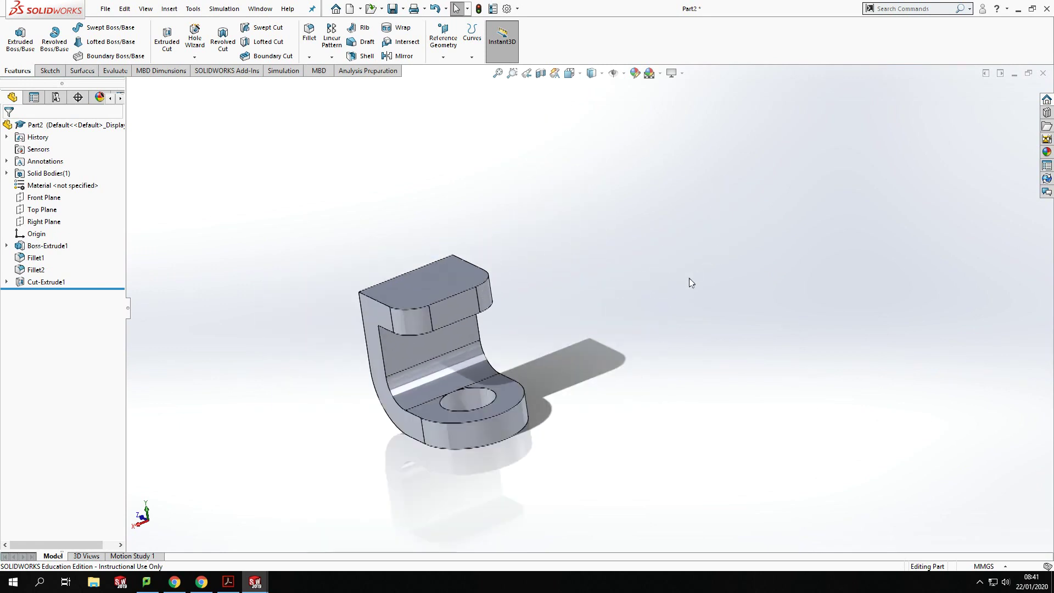
{"action": "key", "text": "space"}
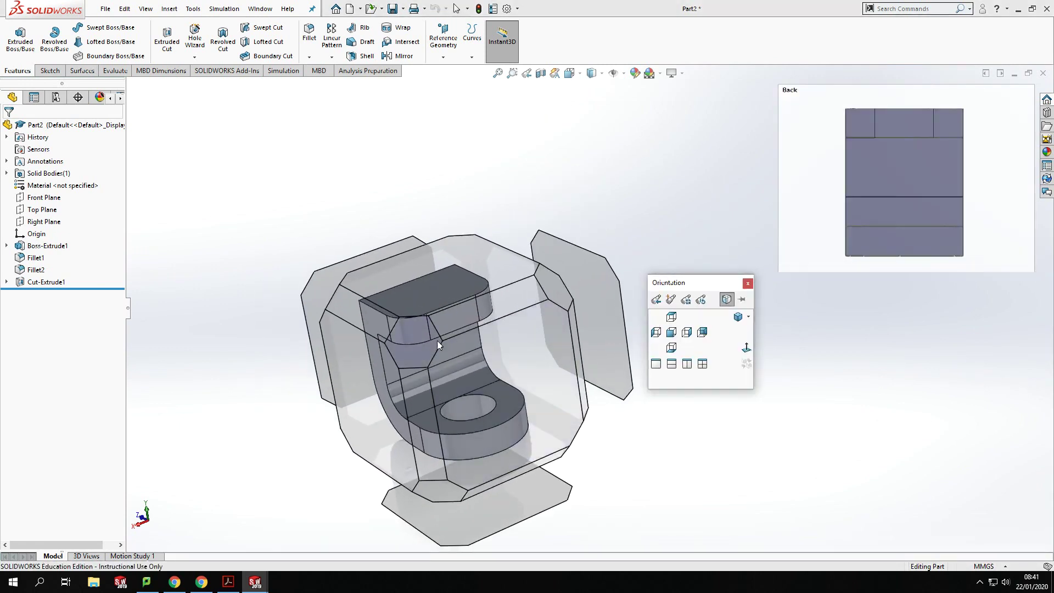
{"action": "left_click", "coordinate": [431, 340]}
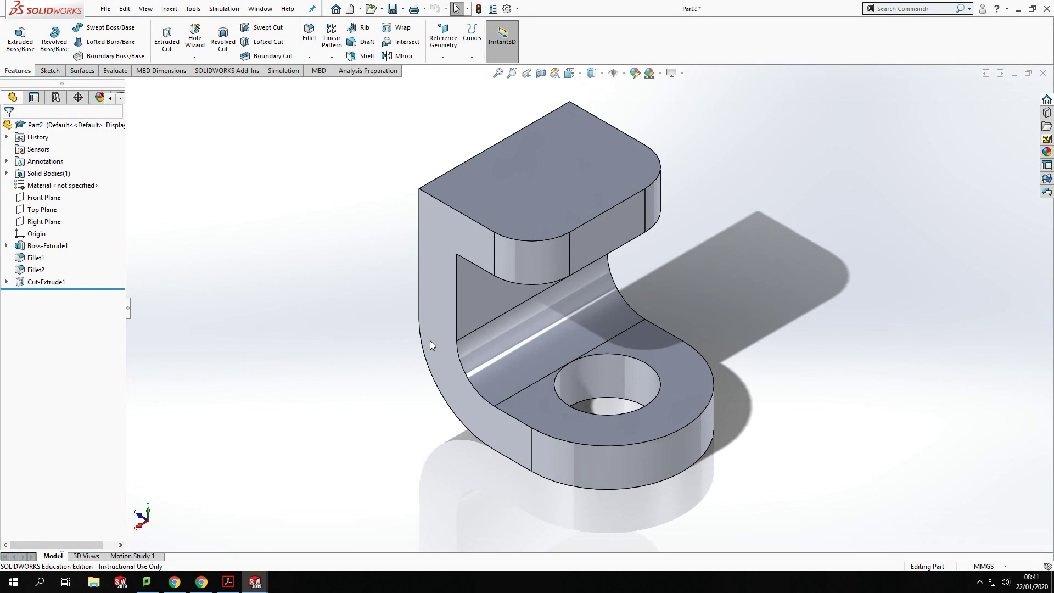